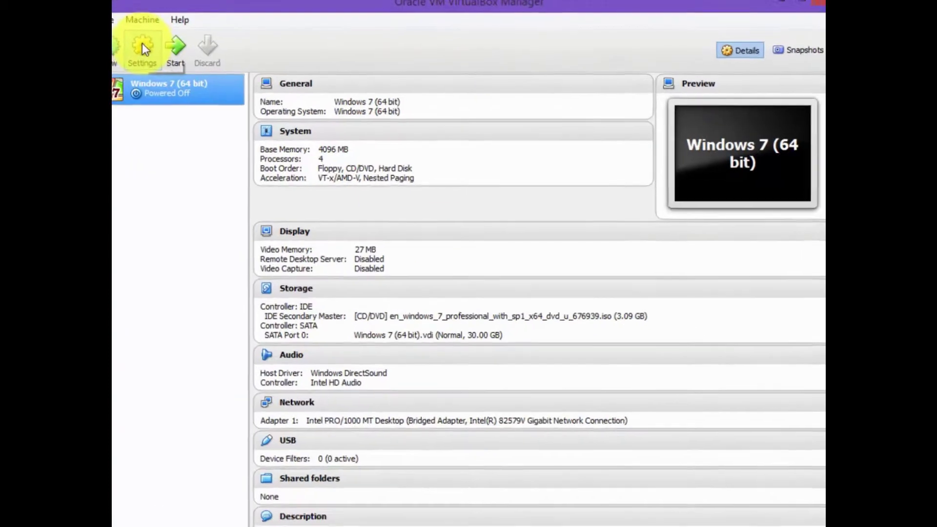
Create a new Linux 64-bit VM named 'Kali Linux' with 512 MB of memory.
click(115, 48)
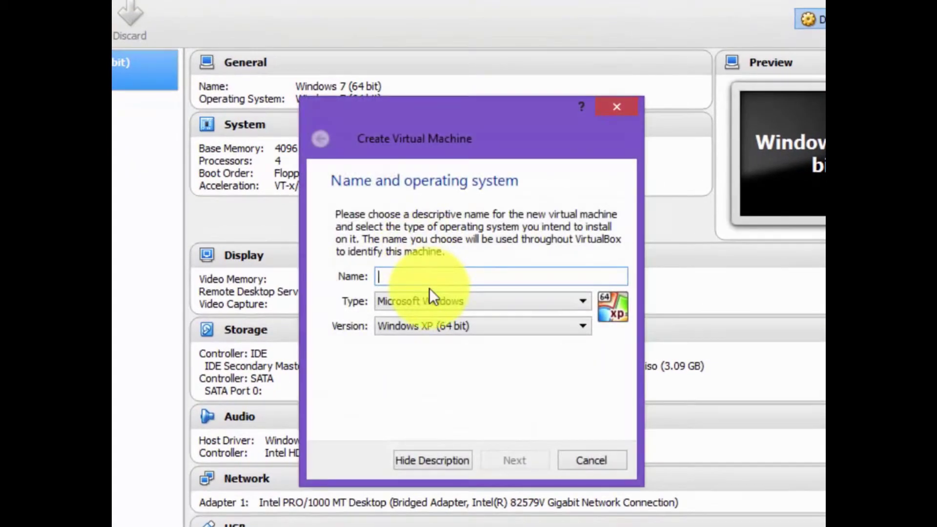
text(Kali L)
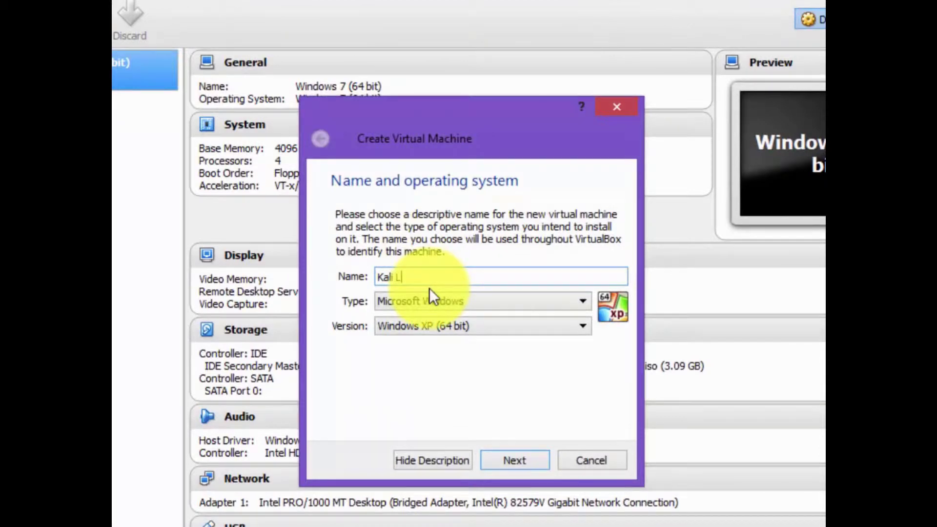
text(inux (64 bit)
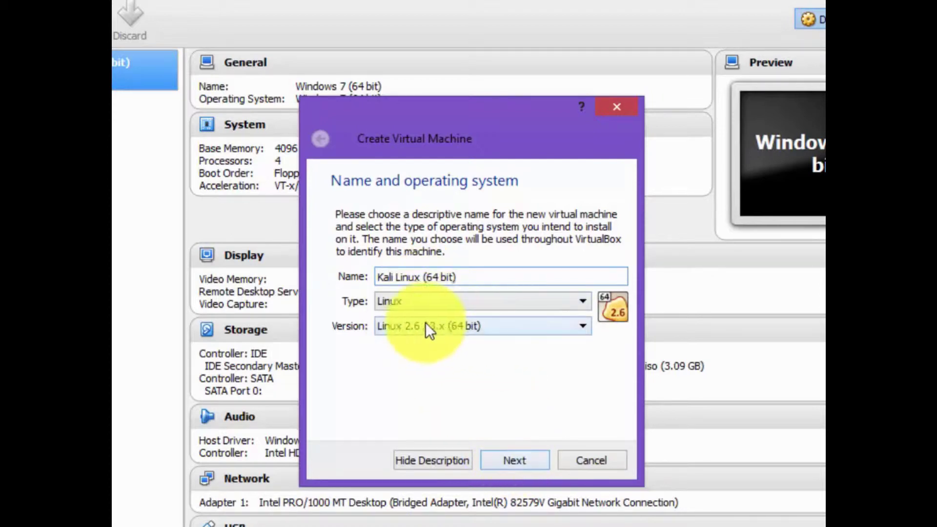
click(516, 467)
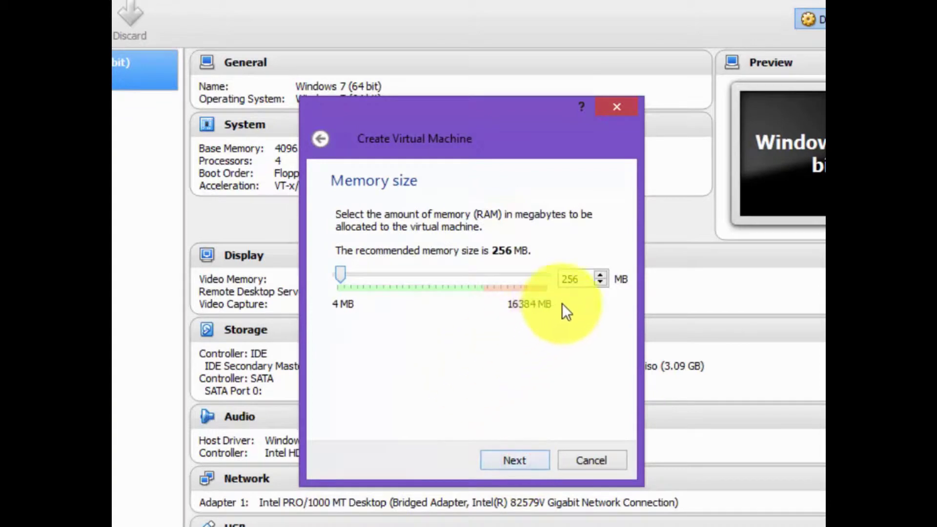
double_click(562, 278)
text(512)
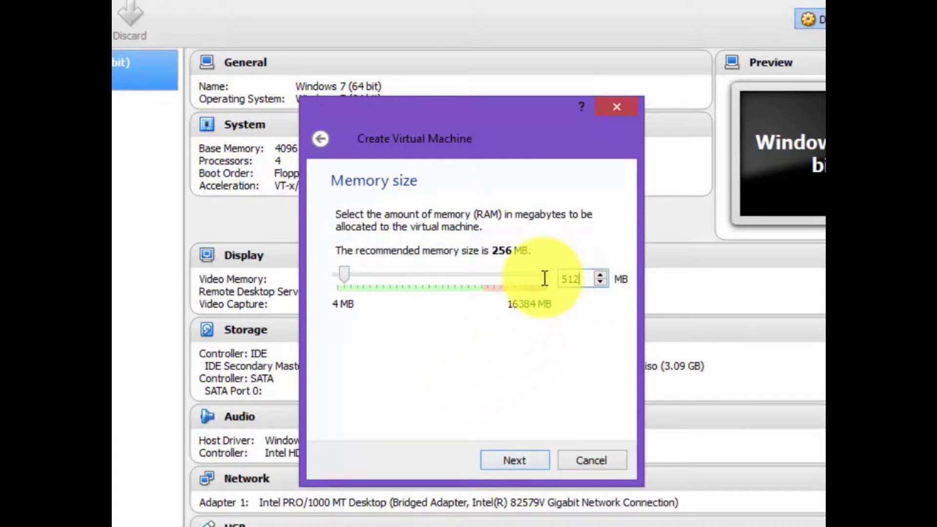
click(446, 337)
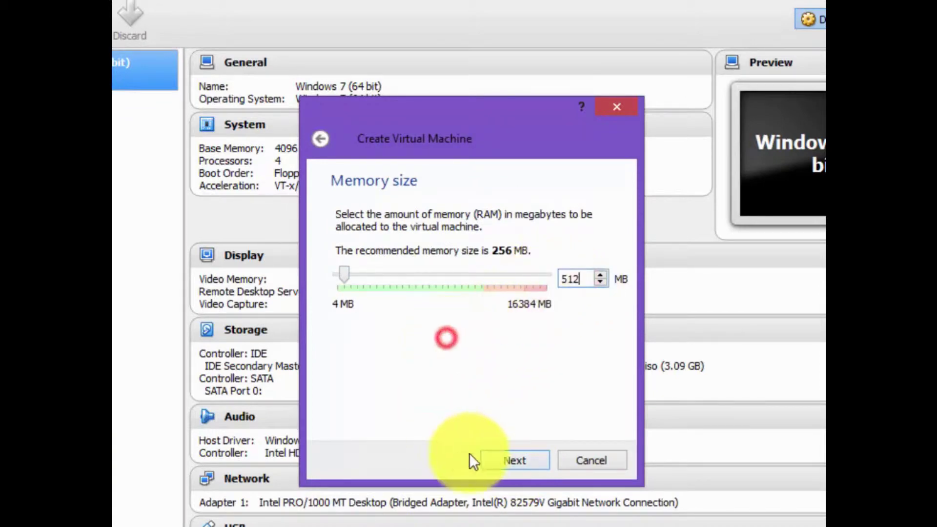
click(535, 460)
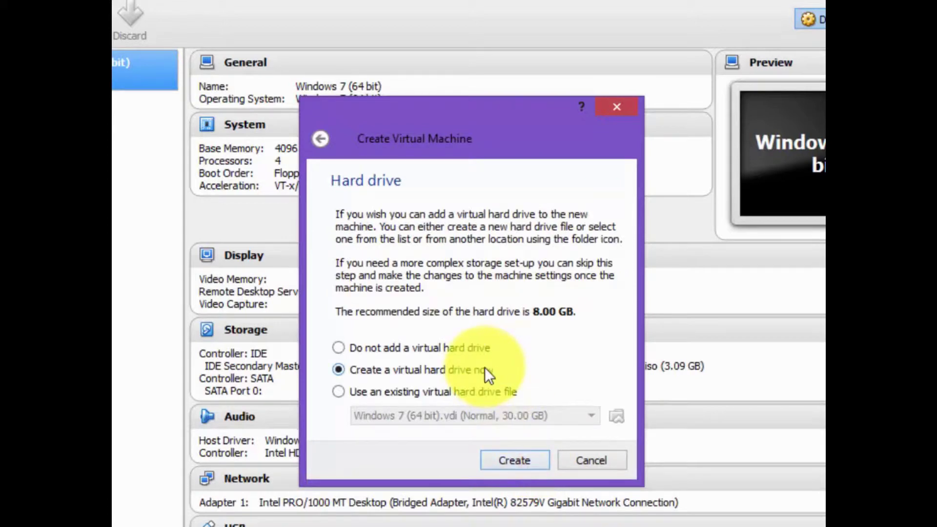
Give the VM a new dynamically allocated 15 GB VDI hard disk and create it.
click(502, 456)
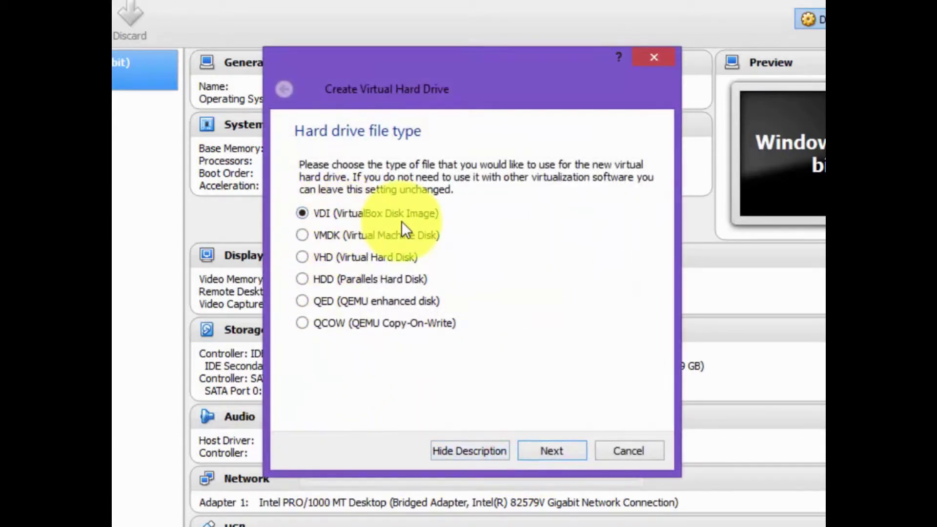
click(542, 450)
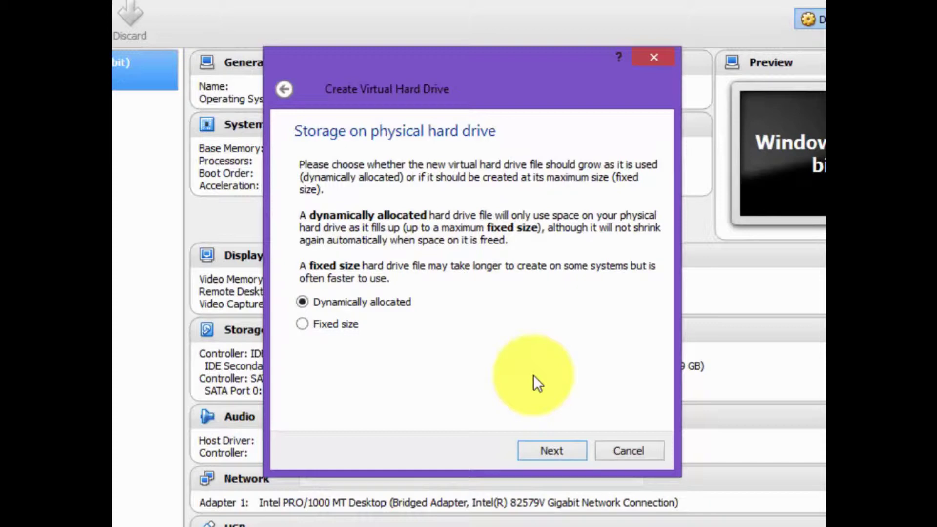
click(541, 448)
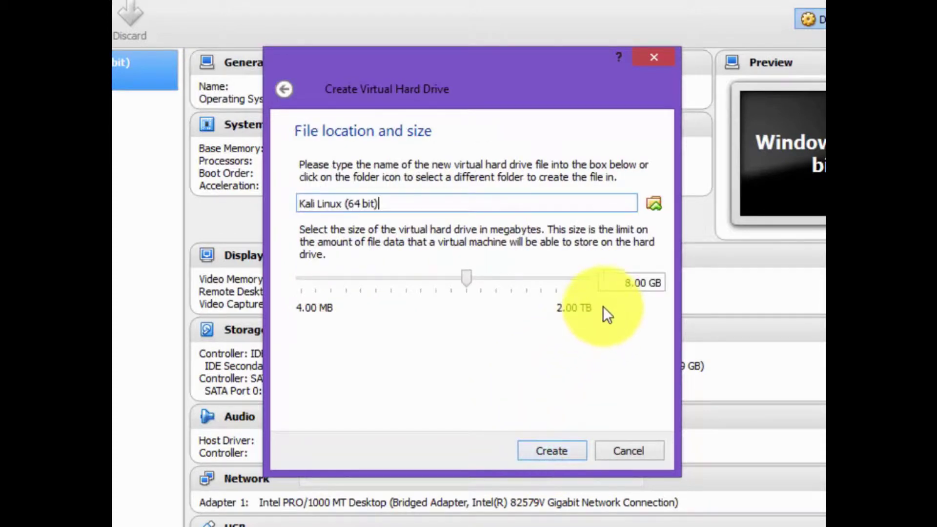
click(541, 448)
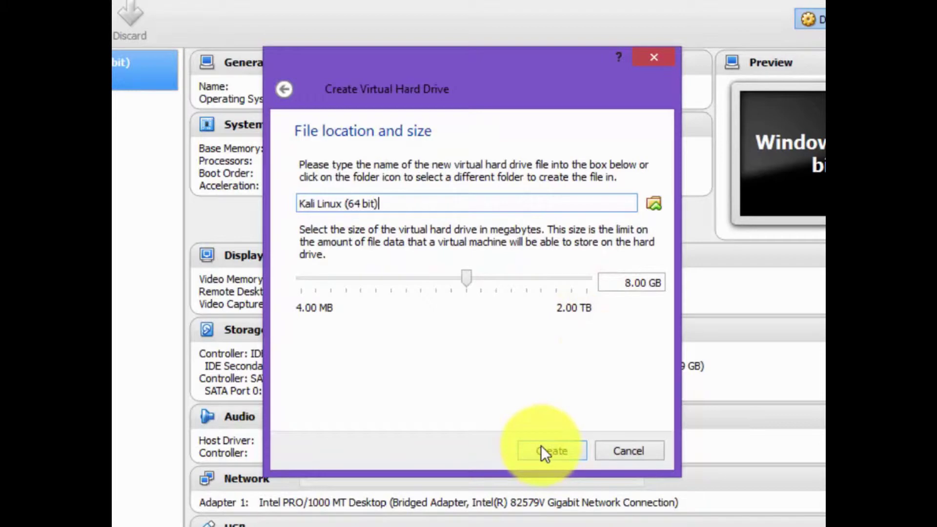
click(629, 283)
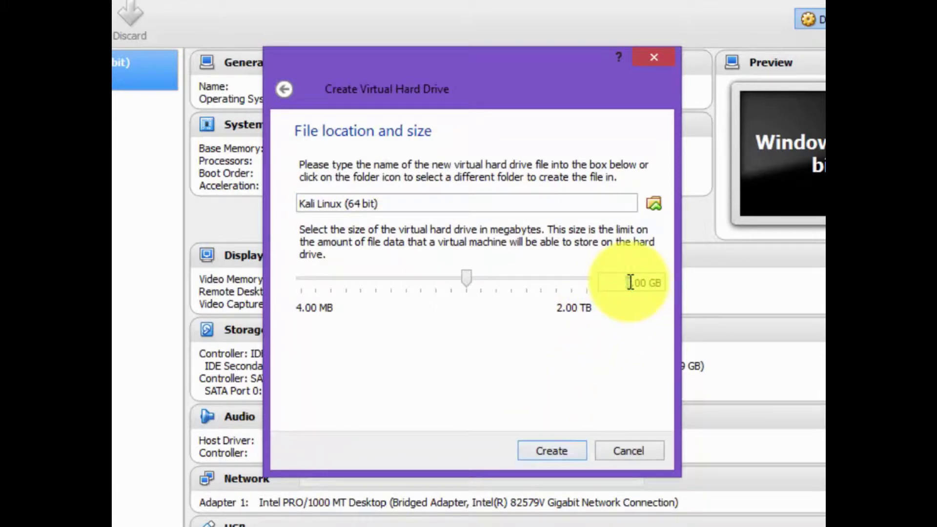
text(15)
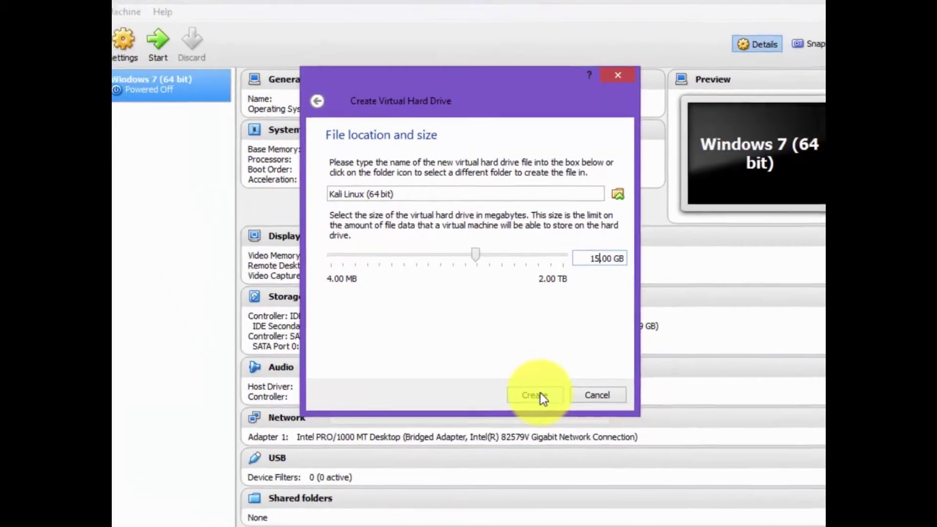
click(551, 450)
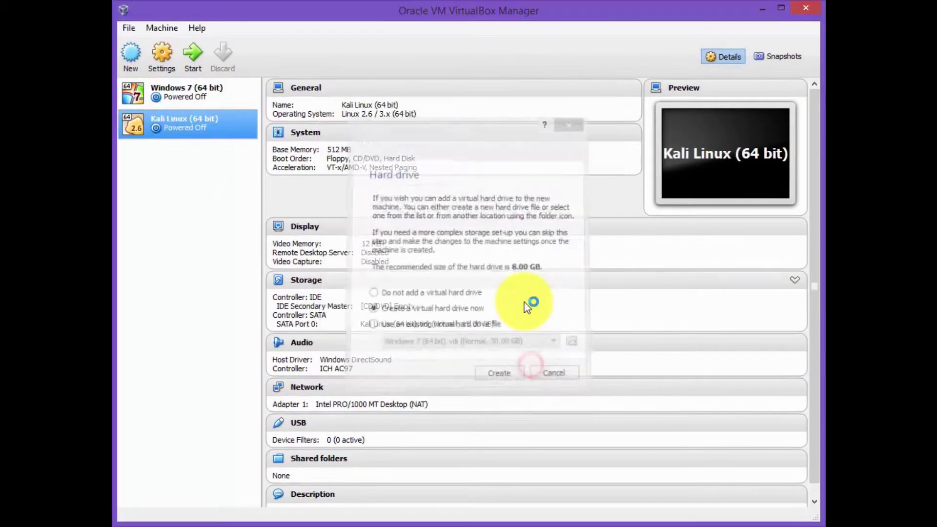
Set Shared Clipboard and Drag'n'Drop to Bidirectional in the Kali VM's advanced settings.
click(159, 56)
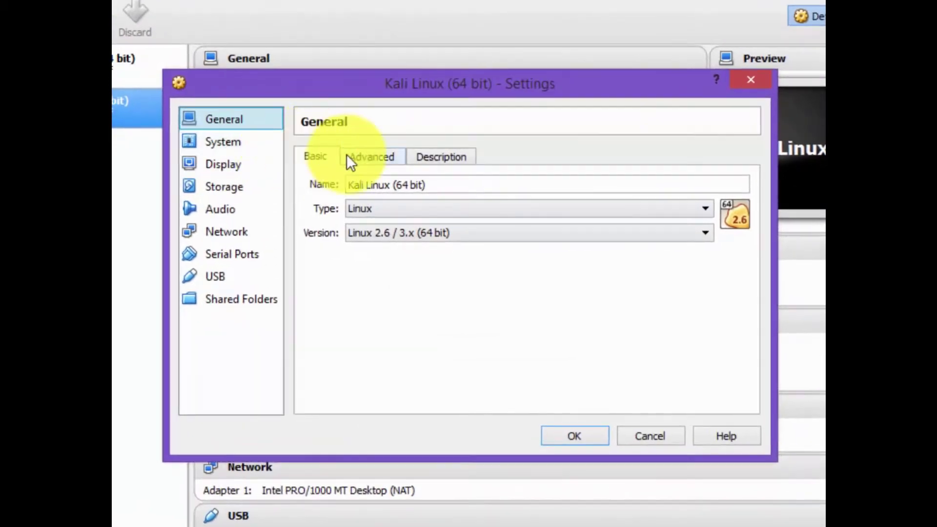
click(370, 156)
click(446, 209)
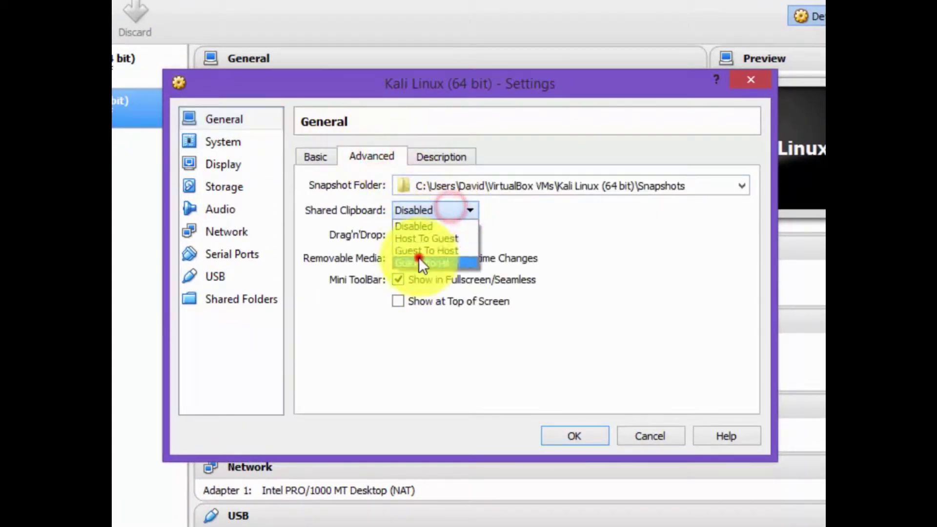
click(418, 263)
click(429, 234)
click(416, 286)
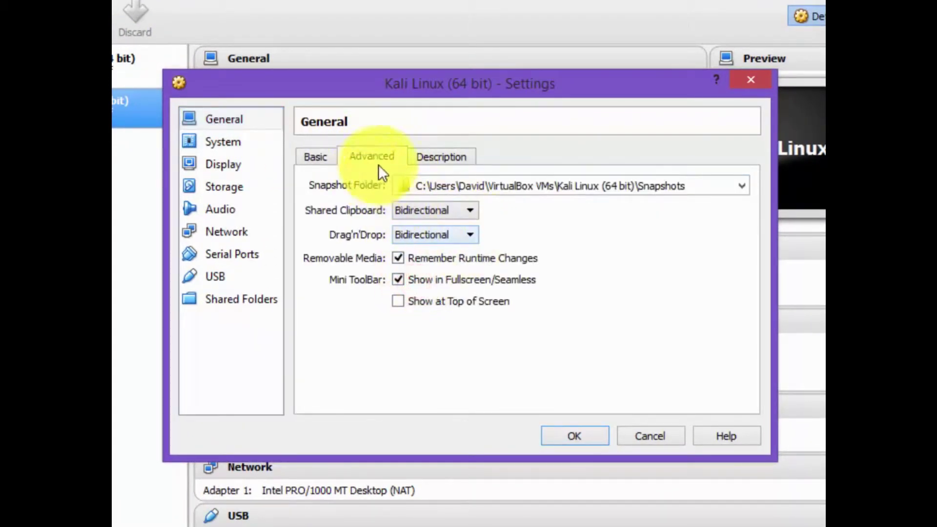
click(442, 155)
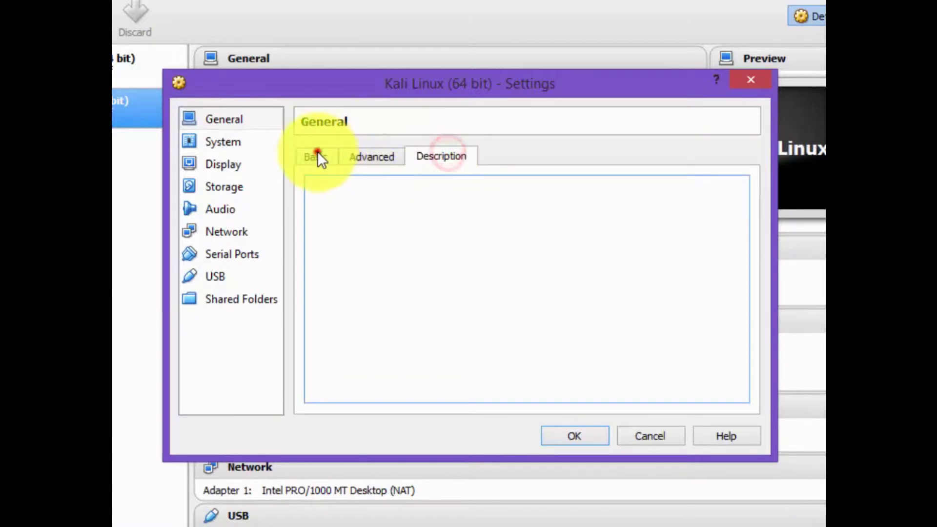
click(317, 155)
Enable PAE/NX and raise the virtual processor count to four.
click(190, 141)
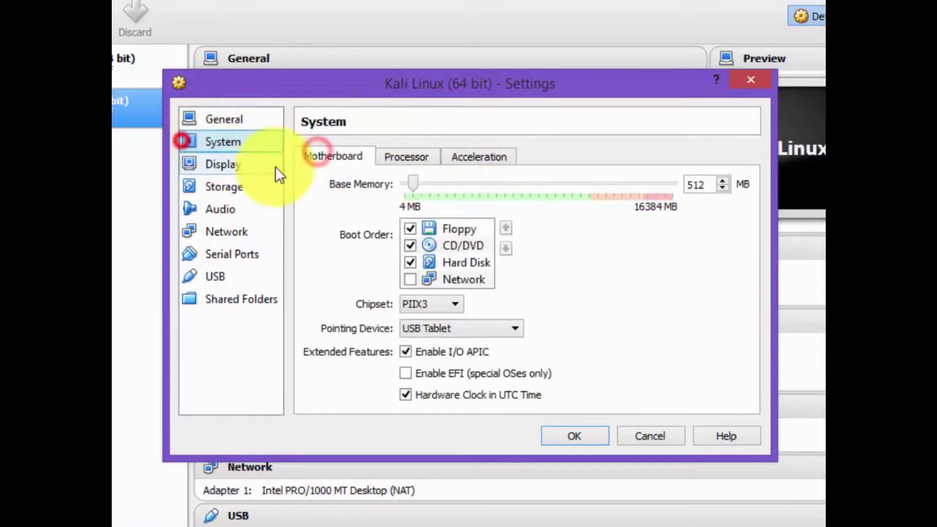
click(390, 153)
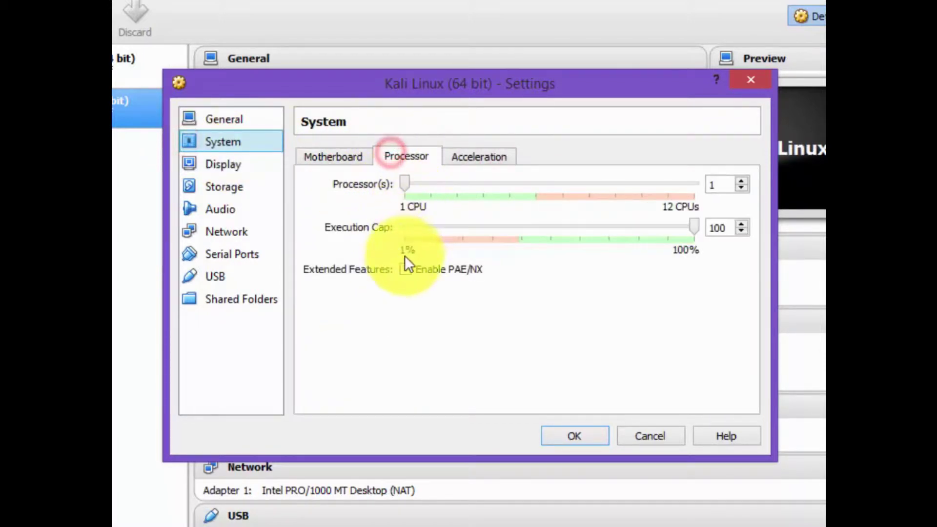
click(405, 270)
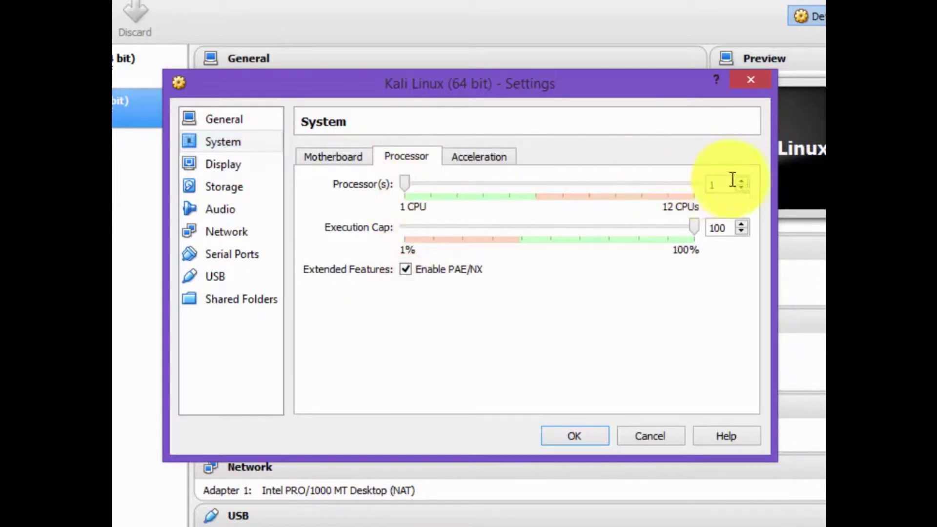
click(741, 181)
click(742, 181)
click(742, 181)
click(479, 156)
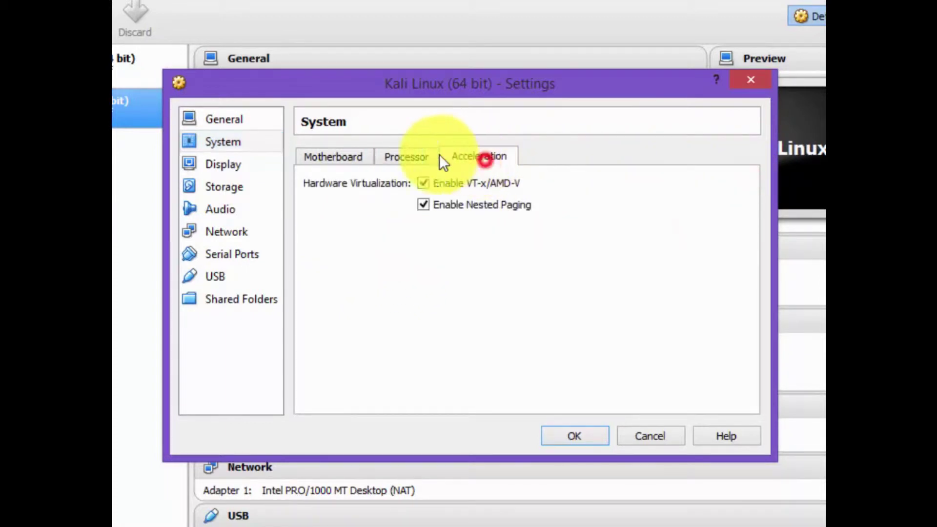
click(337, 155)
Load the kali-linux-1.1.0-amd64 ISO into the VM's empty optical drive.
click(233, 164)
click(229, 186)
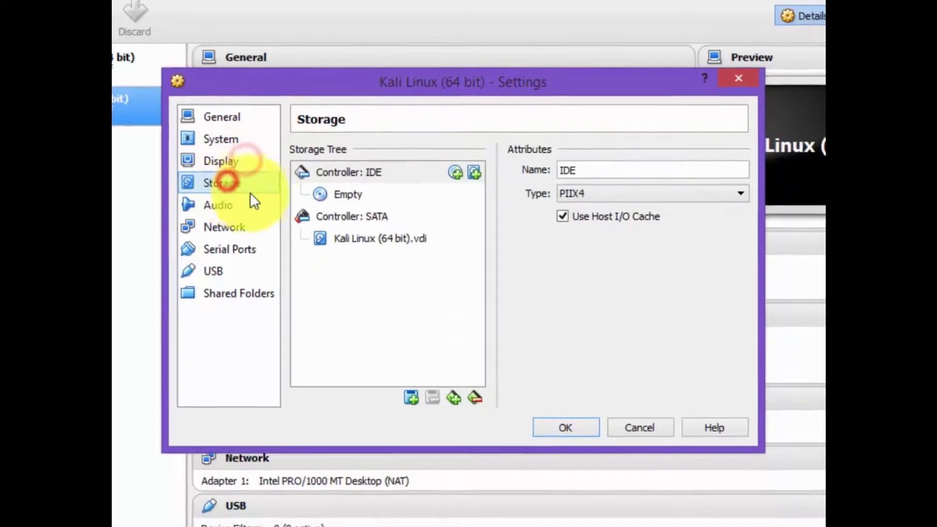
click(344, 195)
click(691, 157)
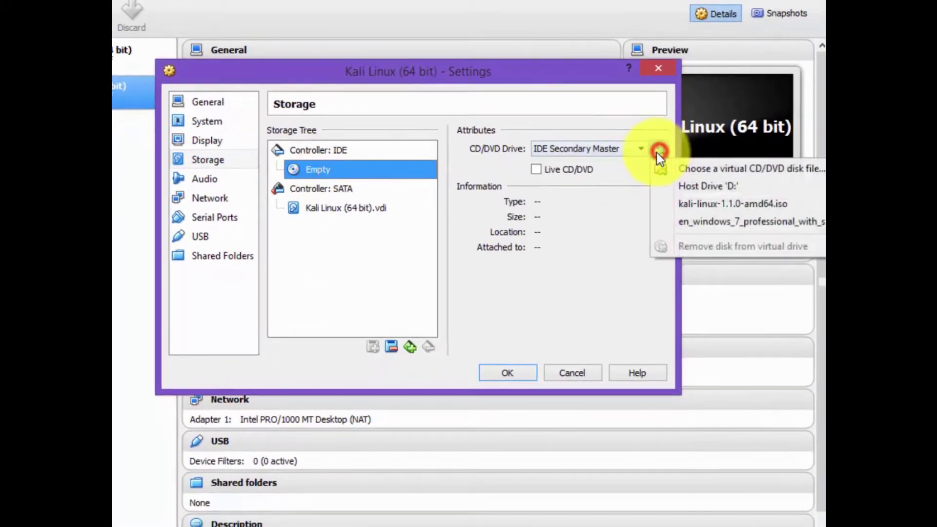
click(687, 170)
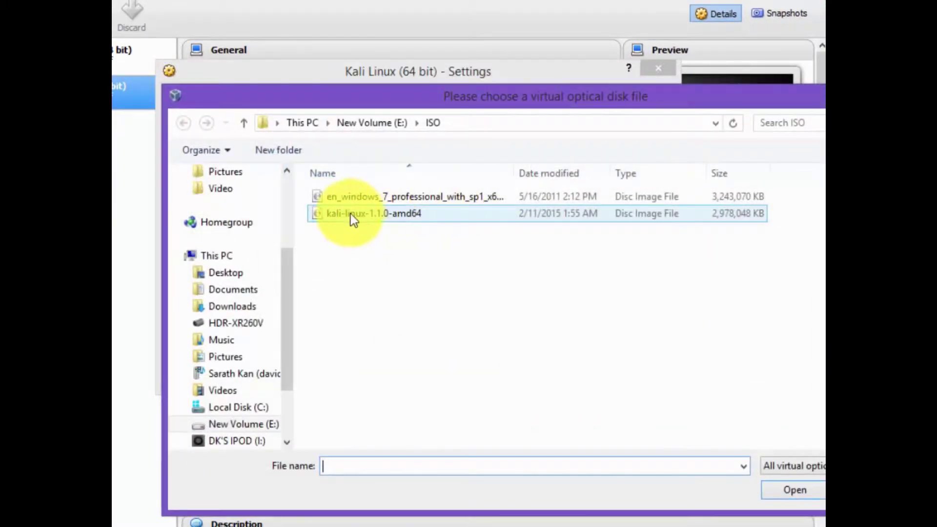
click(349, 213)
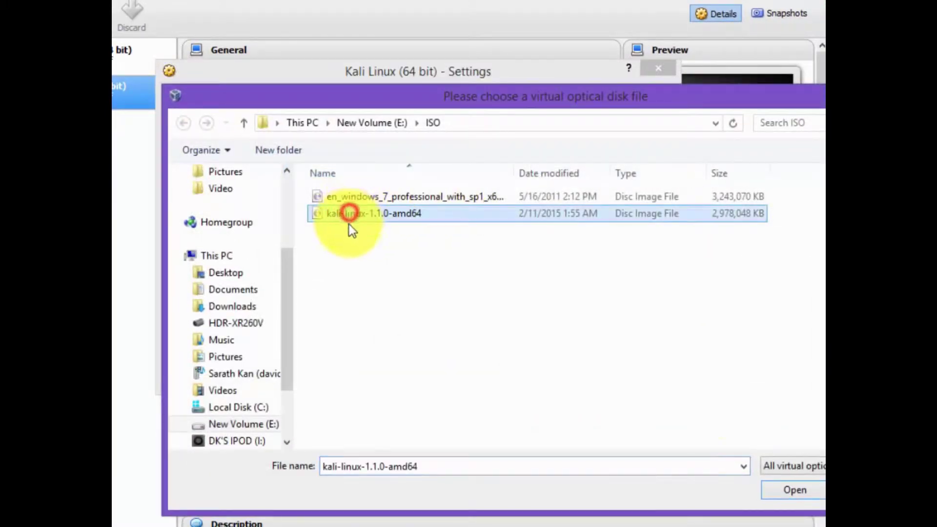
click(790, 490)
Attach the network adapter as Bridged on the Intel 82579V card and save the settings.
click(223, 180)
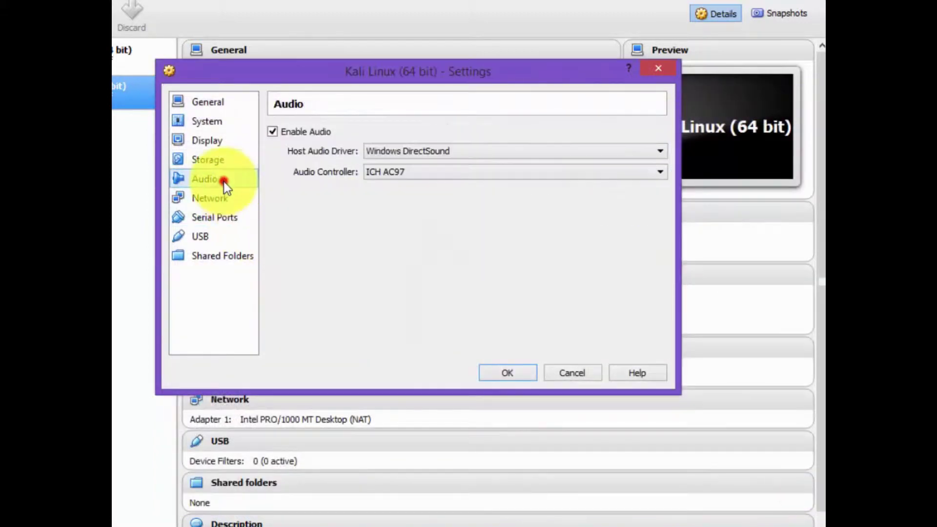
click(210, 196)
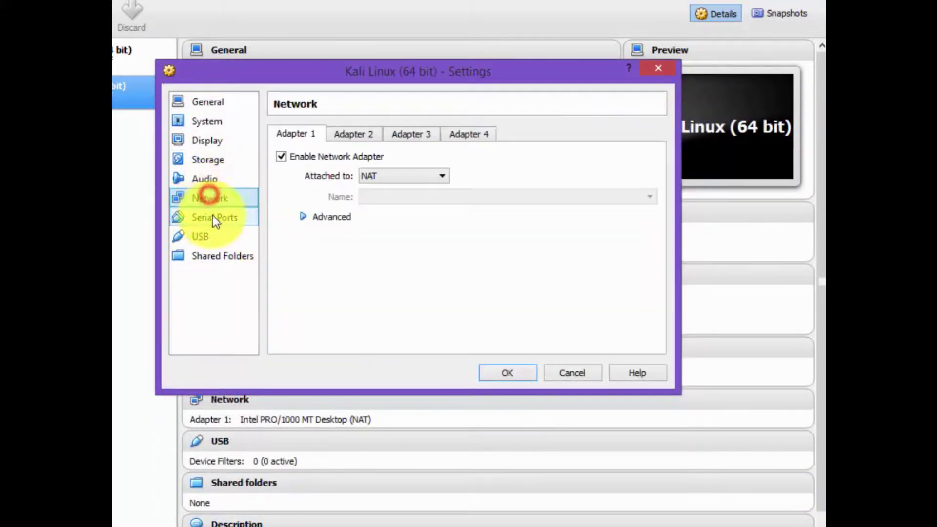
click(401, 176)
click(405, 211)
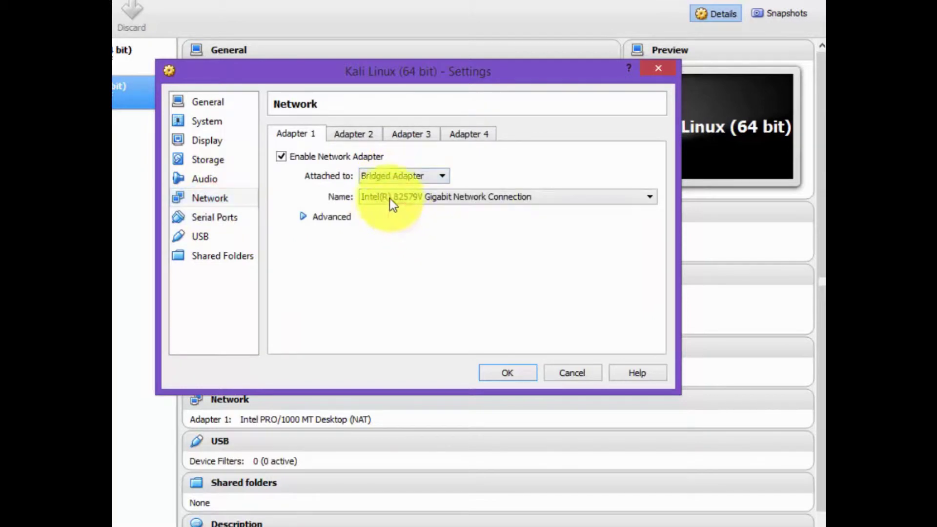
click(518, 199)
click(518, 198)
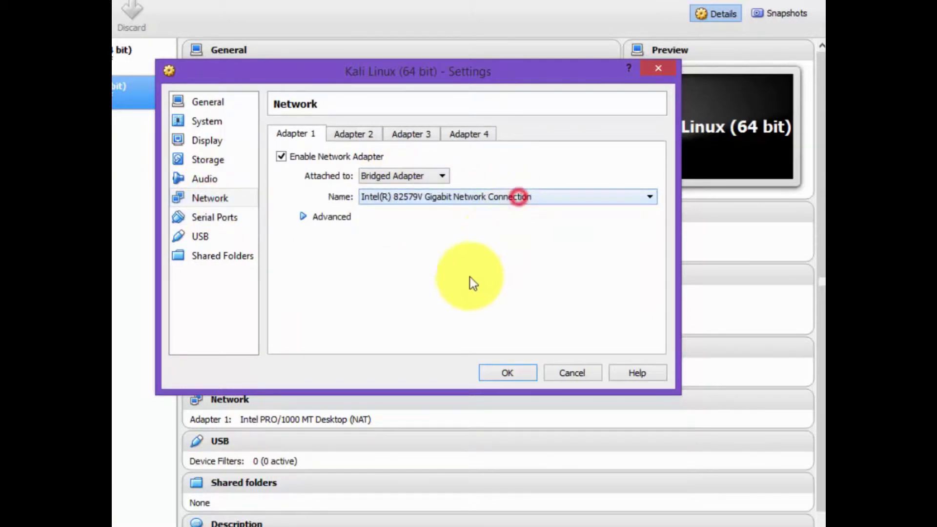
click(508, 373)
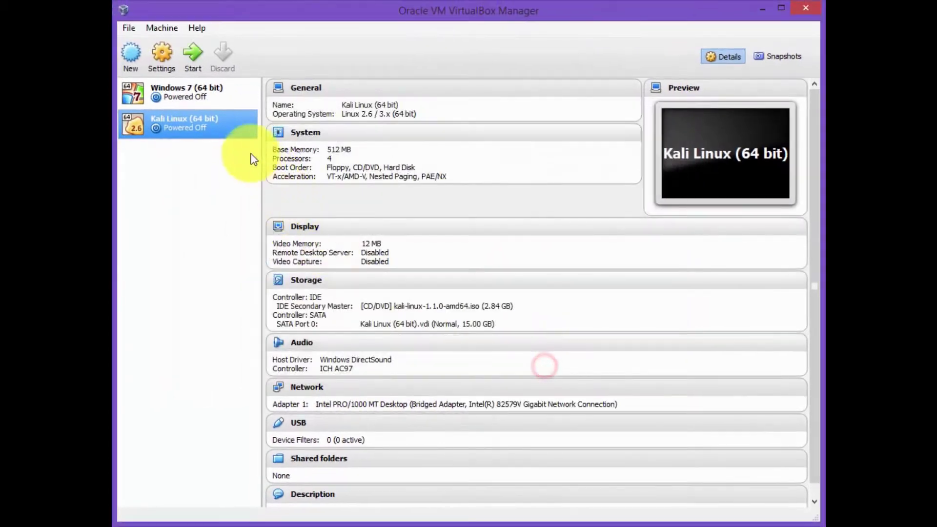
Start the Kali Linux VM and choose Install from the Kali boot menu.
click(192, 61)
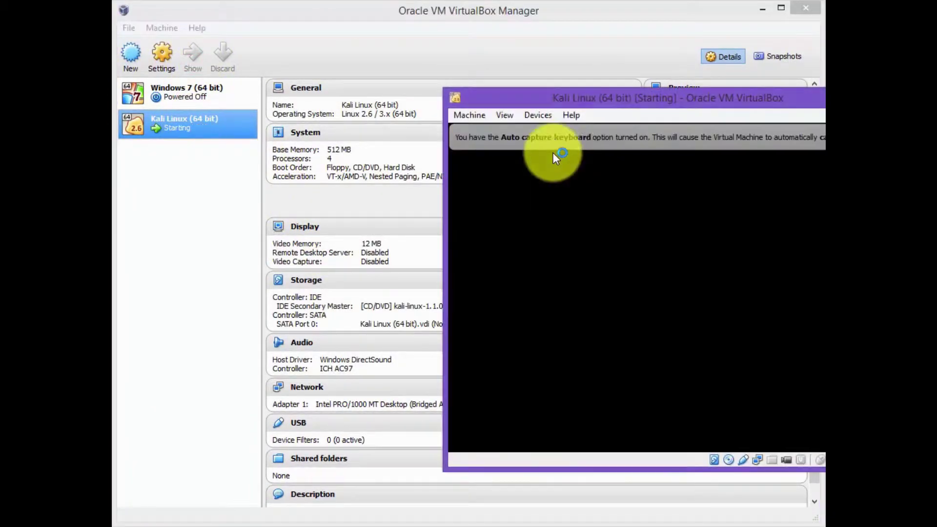
drag(613, 102, 422, 90)
click(668, 121)
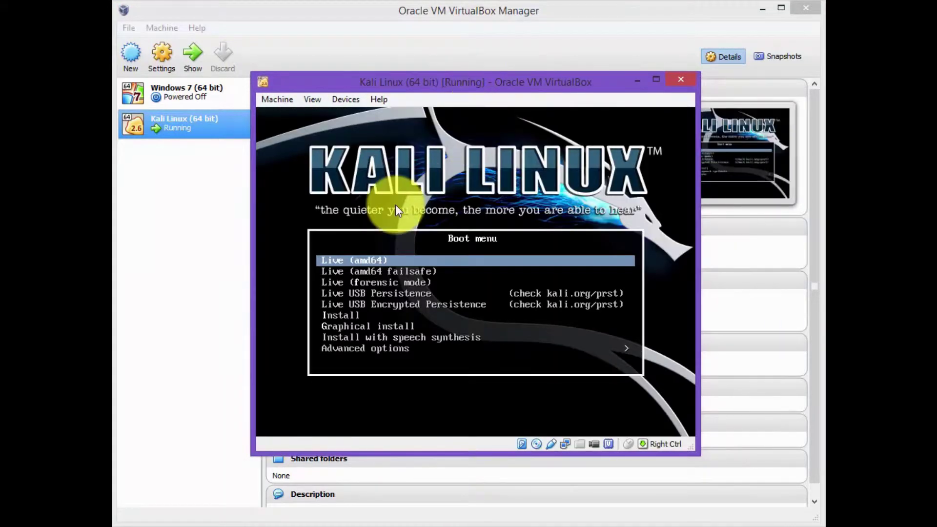
key(Down)
key(Down)
key(Down)
key(Down)
key(Down)
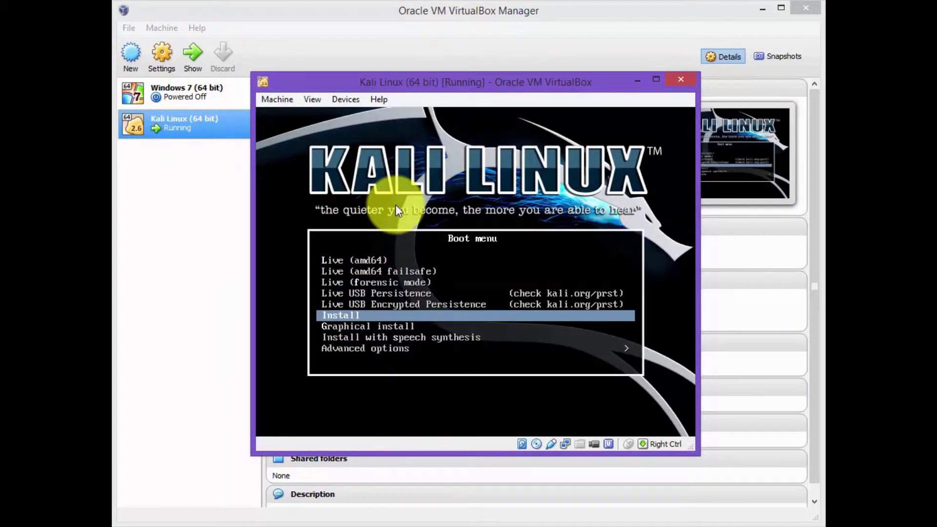
key(Return)
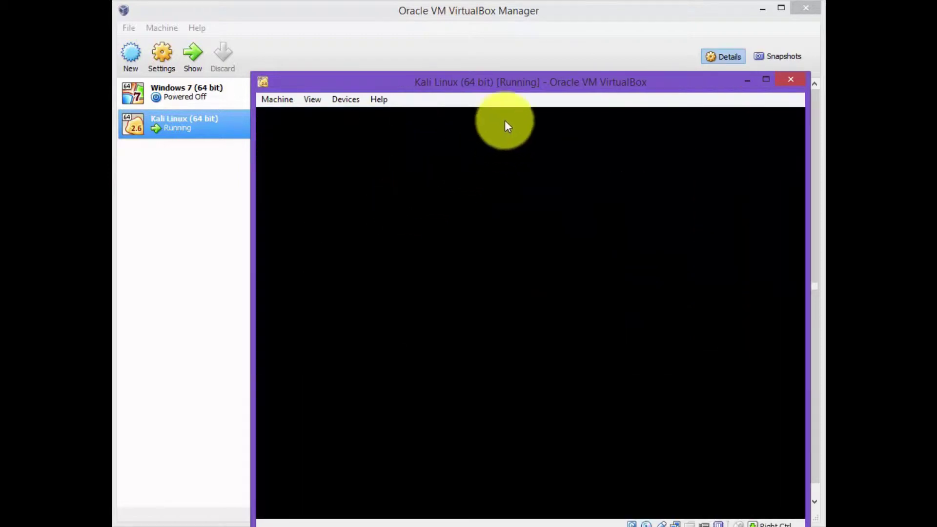
drag(516, 91, 459, 59)
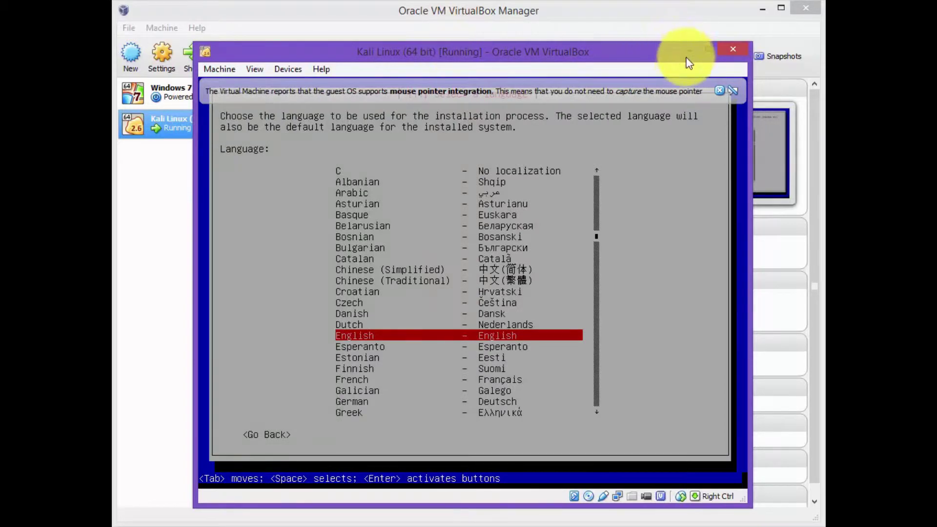
Accept English language, United States location and American English keyboard in the installer.
click(720, 91)
click(590, 54)
key(Return)
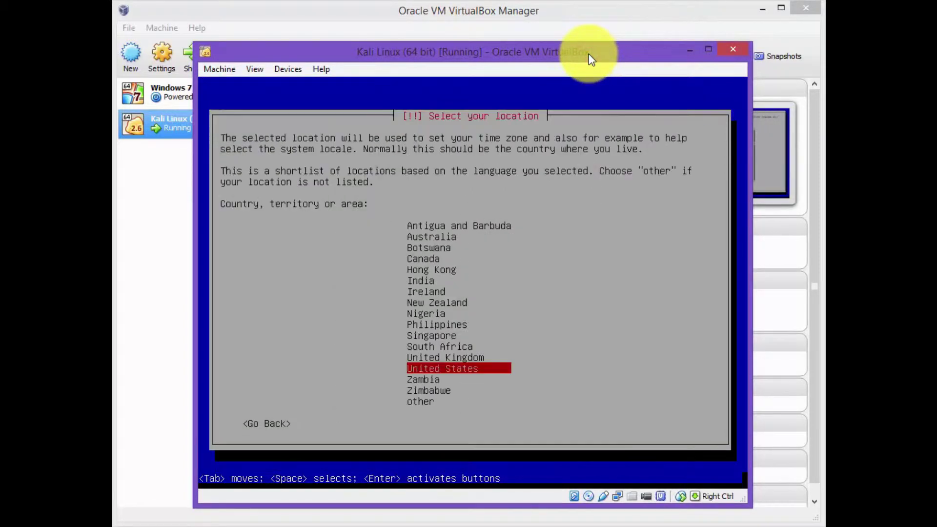
key(Return)
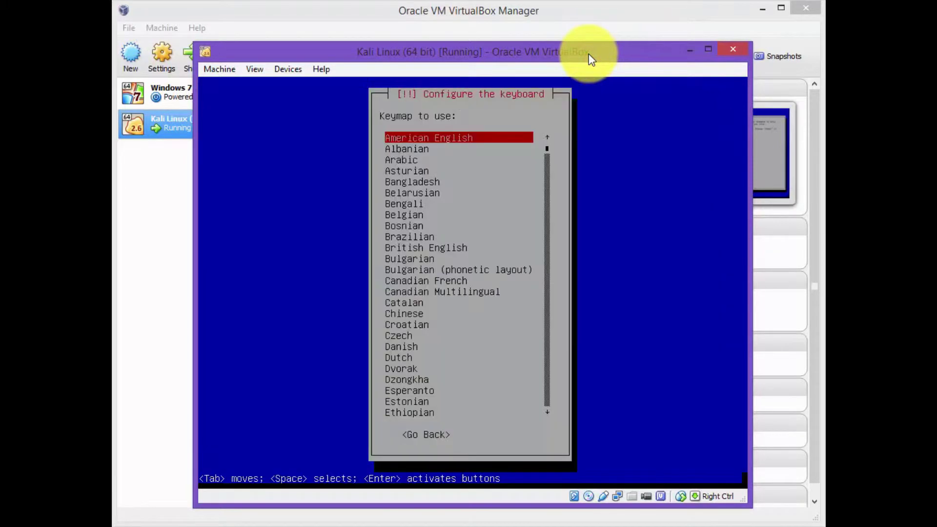
key(Return)
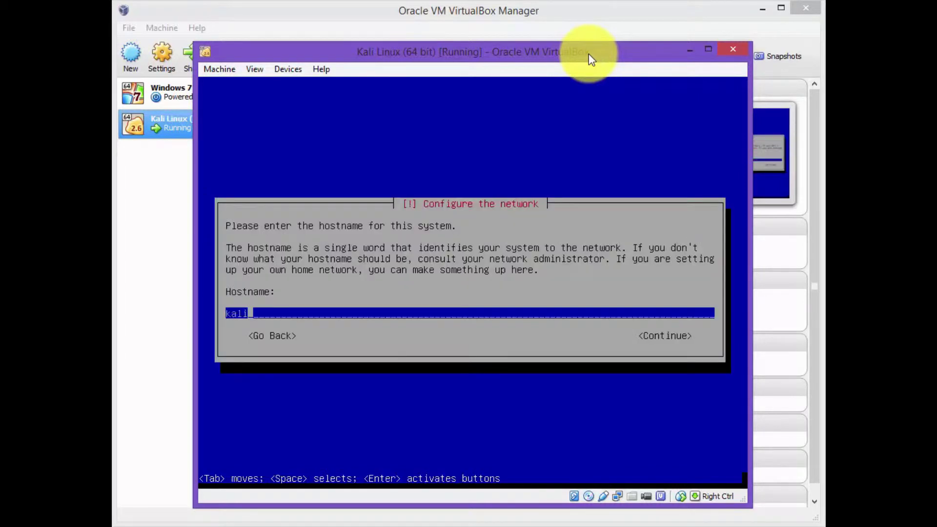
Set the hostname to linux0 and the domain name to private.edu.
text(linux01)
key(Return)
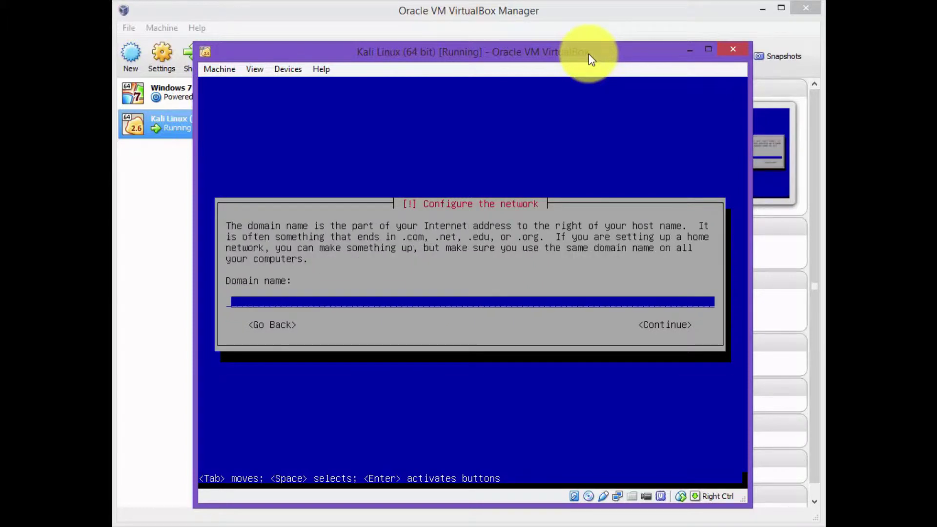
text(private.edu)
key(Return)
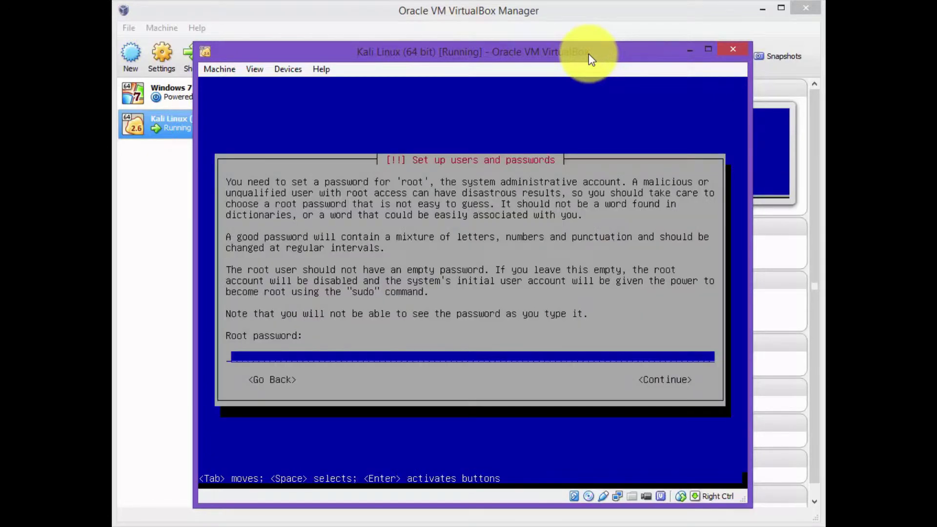
Enter and confirm the root password, then choose the Pacific time zone.
text(********)
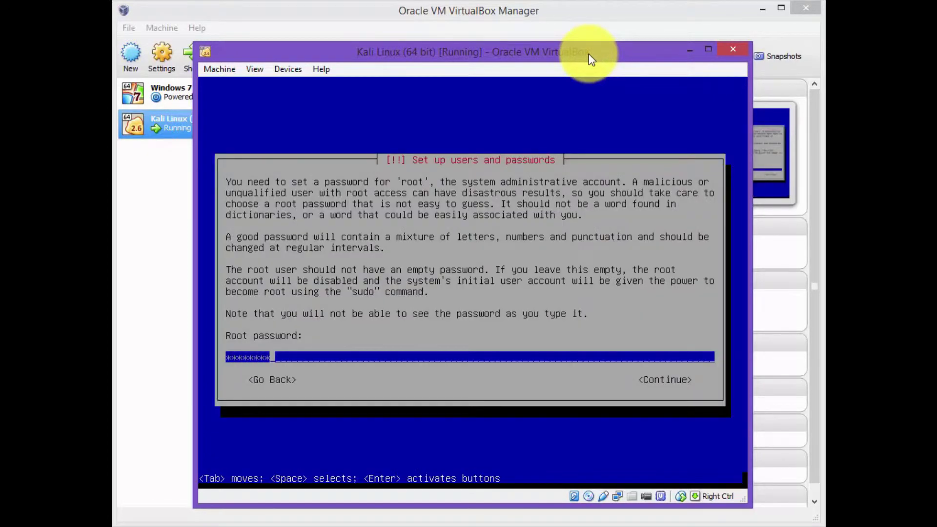
key(Return)
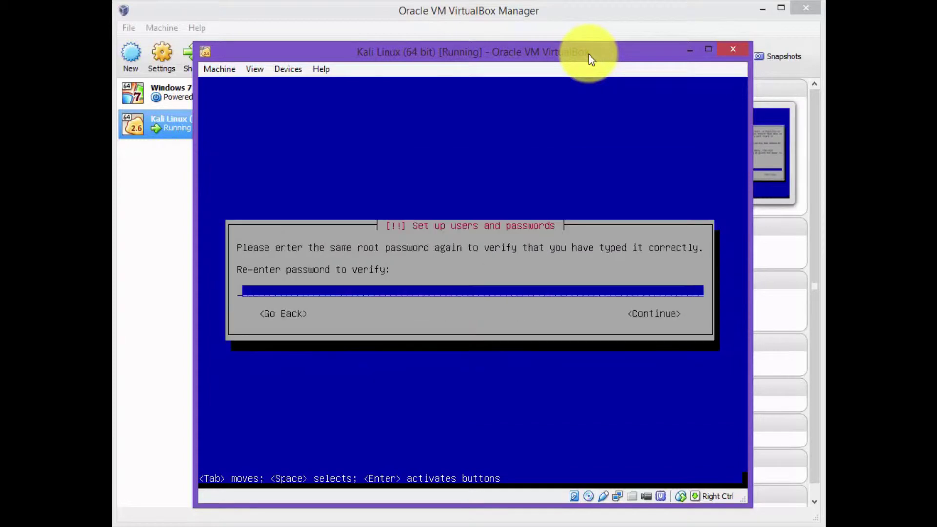
text(**********)
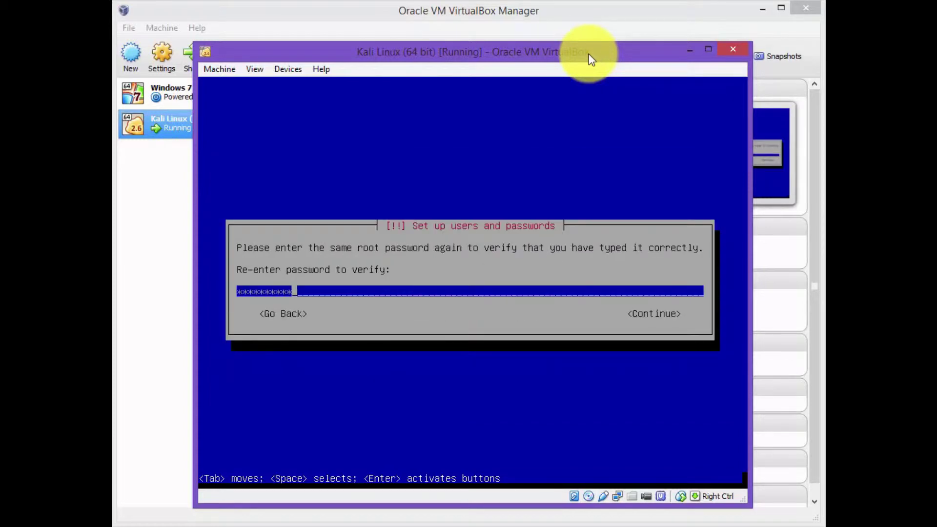
key(Return)
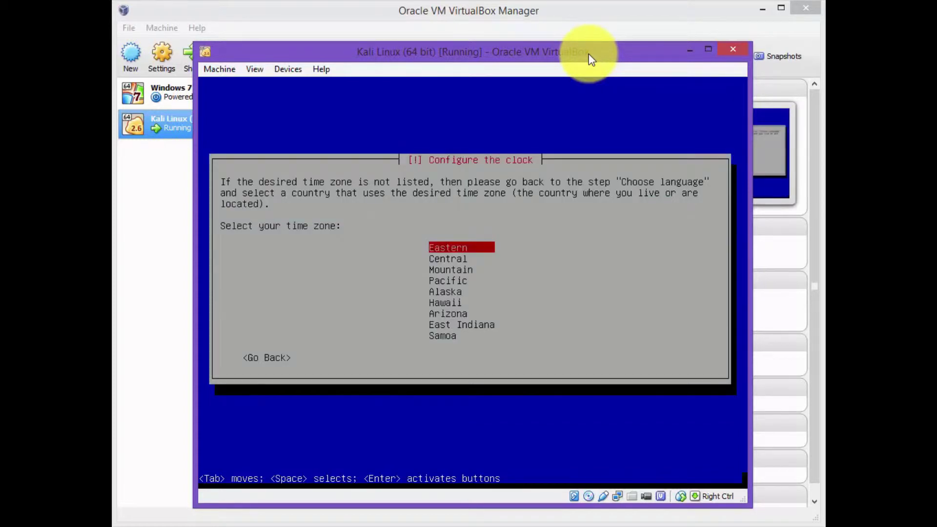
key(Down)
key(Down)
key(Down)
key(Return)
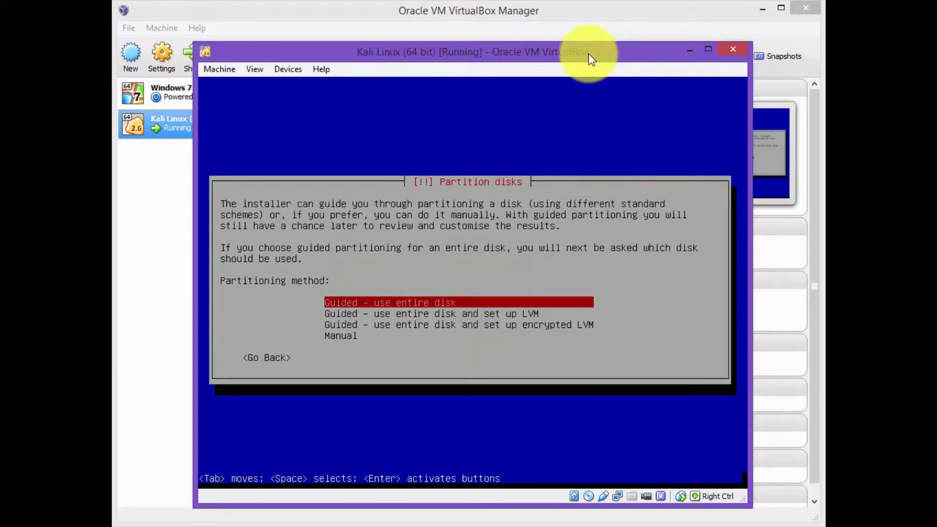
Guided-partition the whole 16.1 GB disk with all files in one partition and write changes.
key(Return)
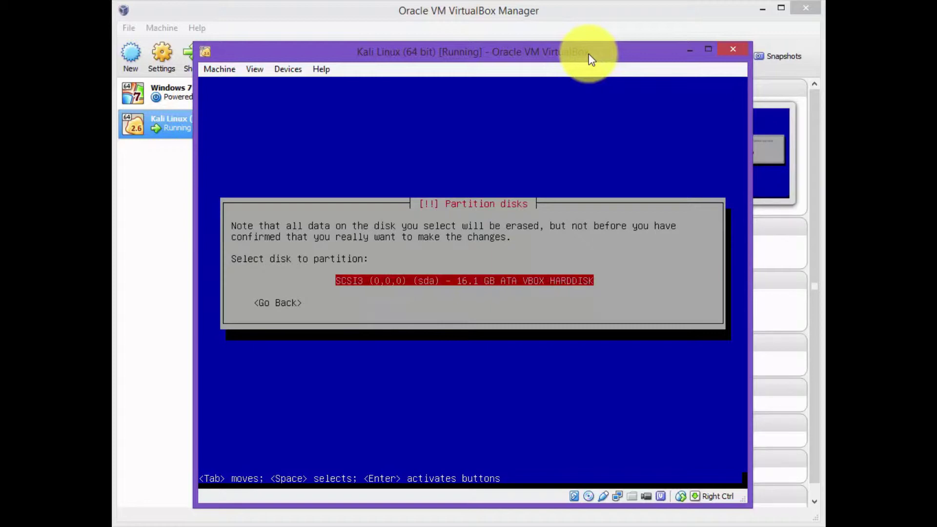
key(Return)
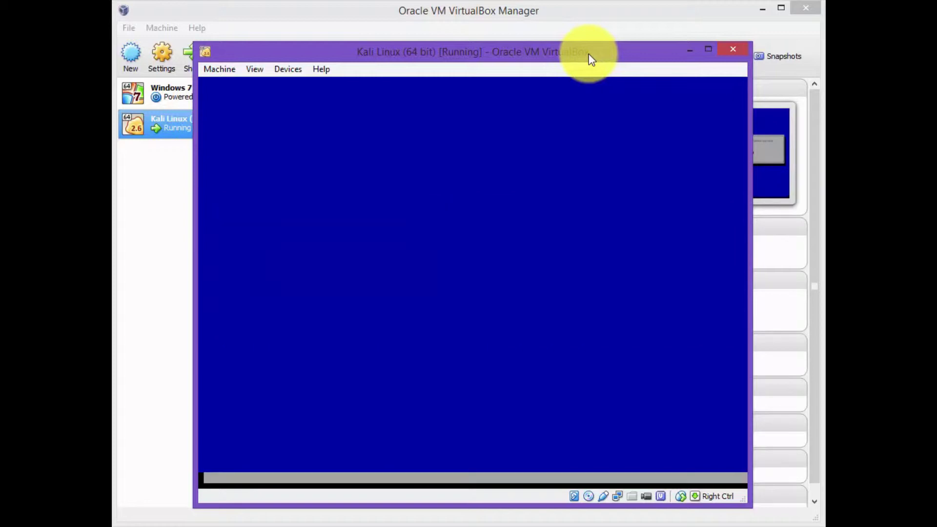
key(Return)
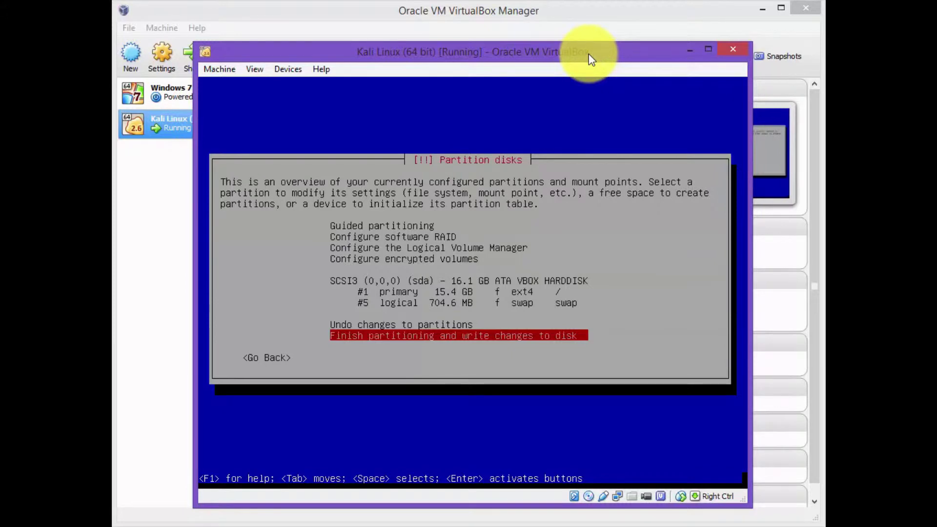
key(Return)
key(Tab)
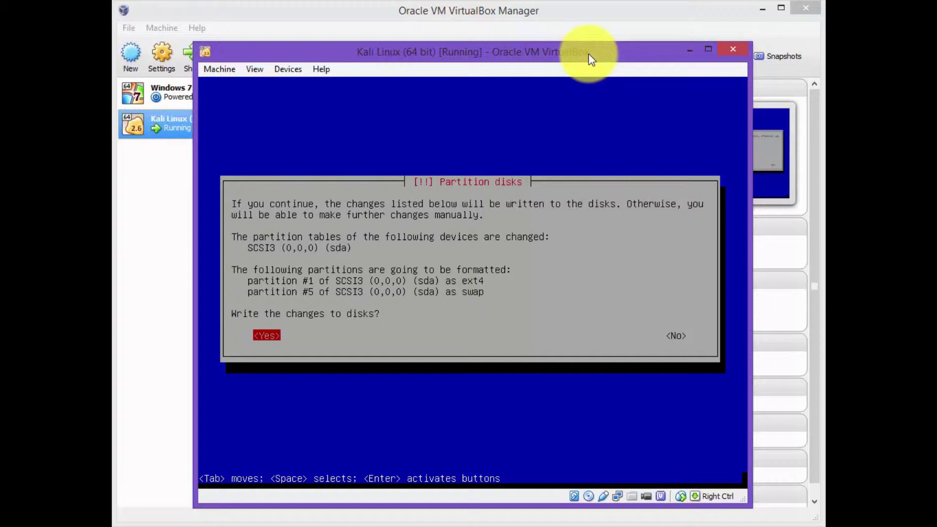
key(Return)
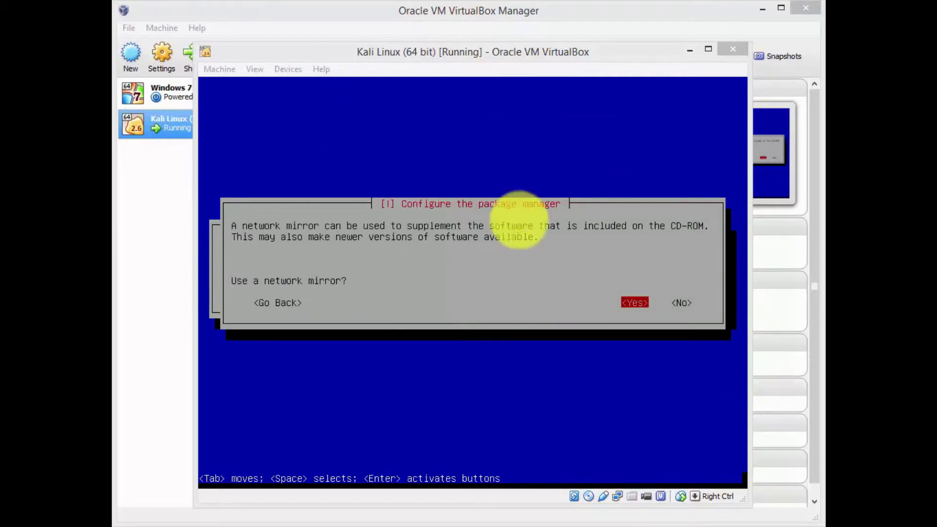
Use a network mirror with no HTTP proxy for the package manager.
click(562, 55)
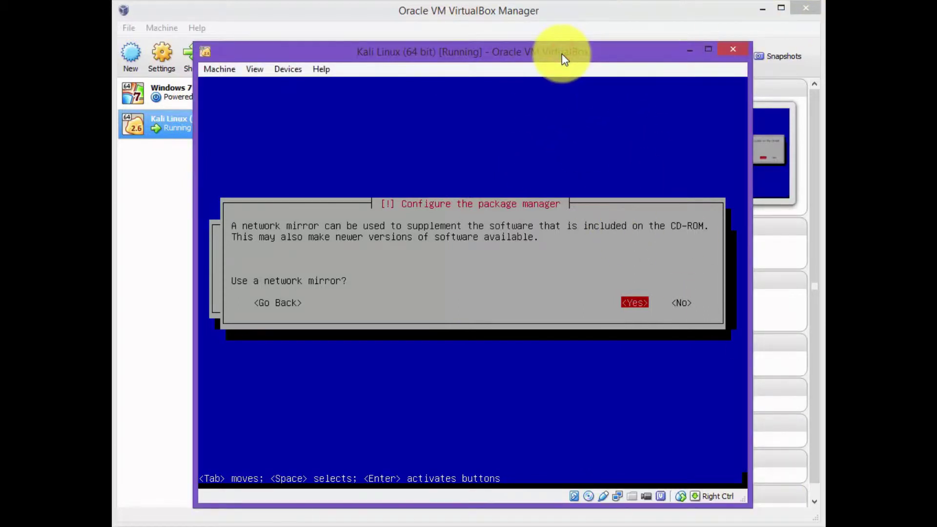
key(Return)
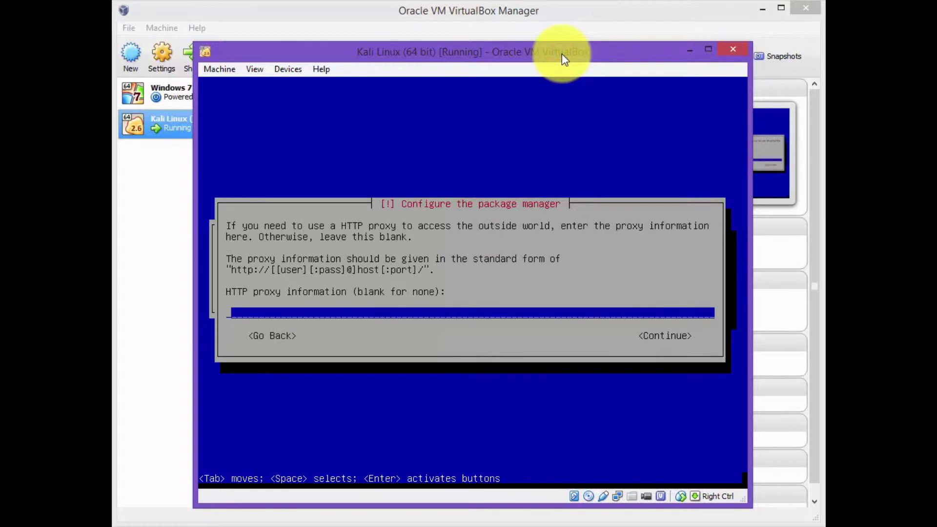
key(Tab)
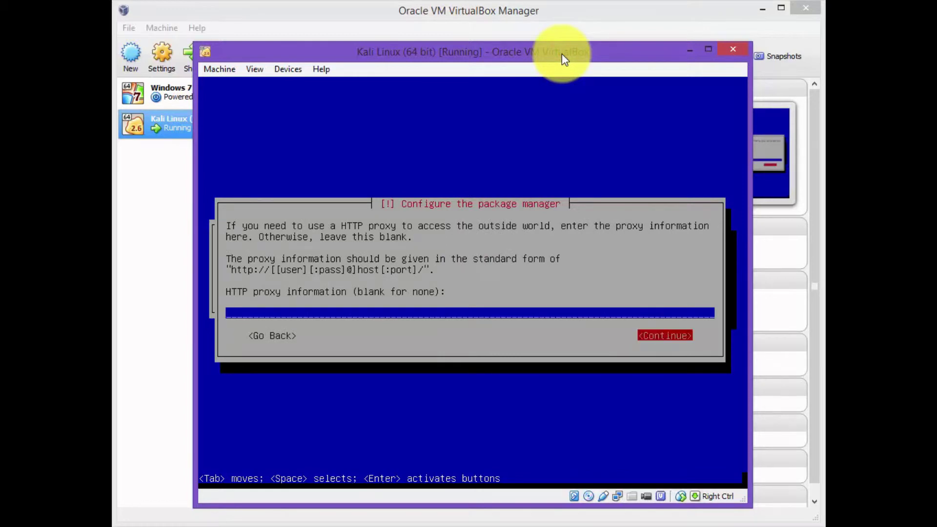
key(Return)
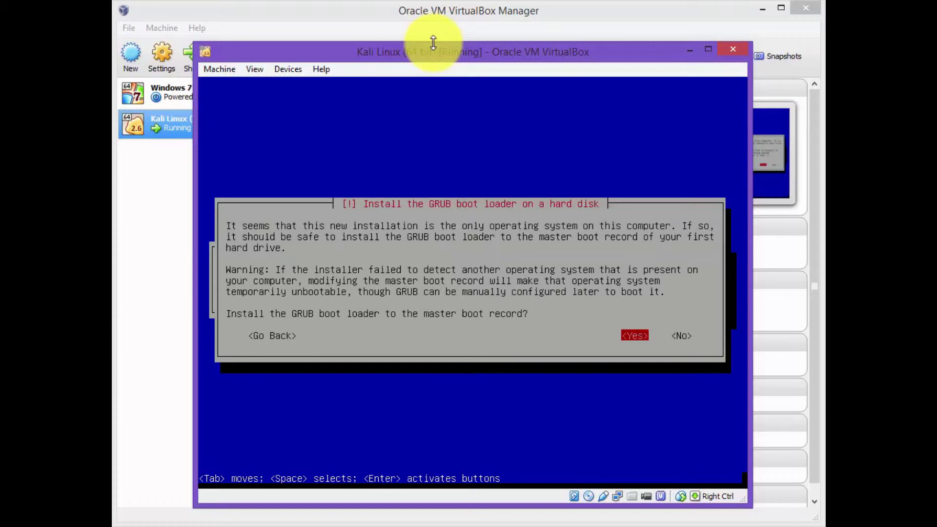
Install GRUB to the master boot record and complete the installation to reboot.
key(Return)
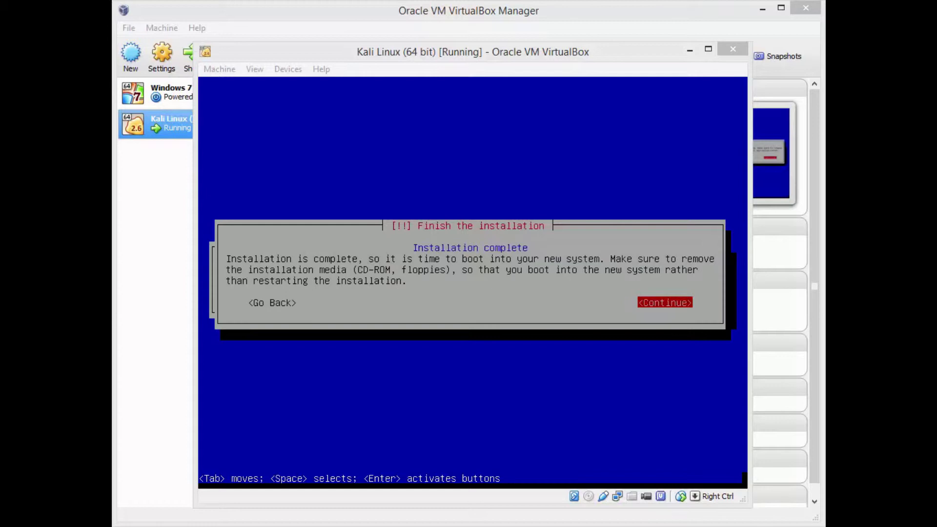
click(466, 56)
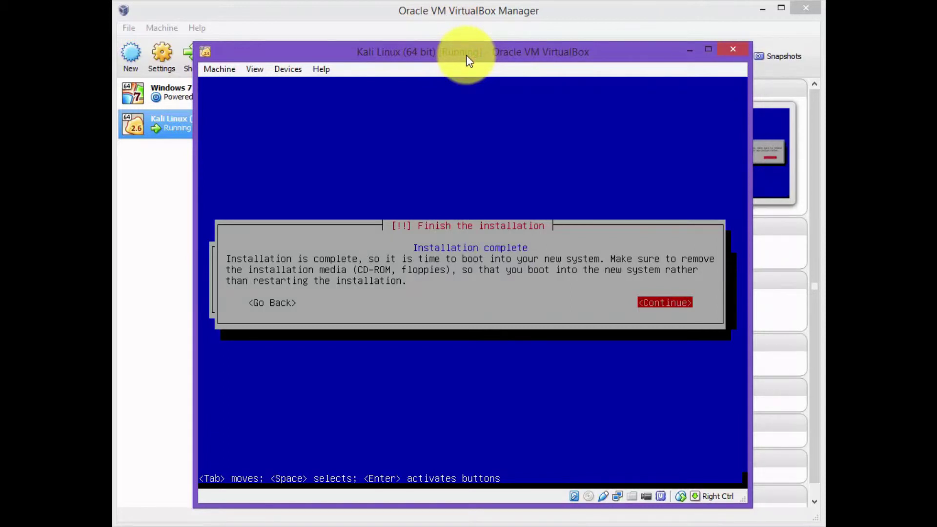
key(Return)
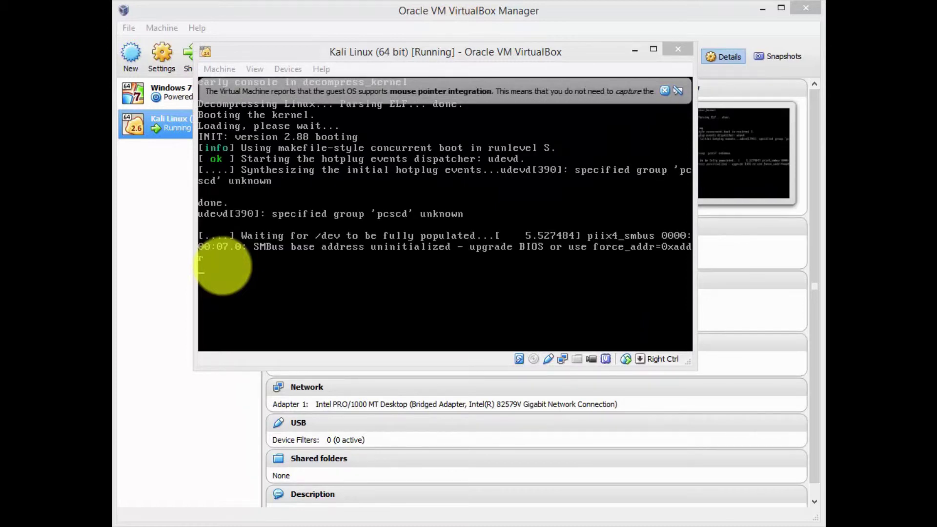
Enlarge the Kali VM window and move it to the top of the screen.
click(447, 51)
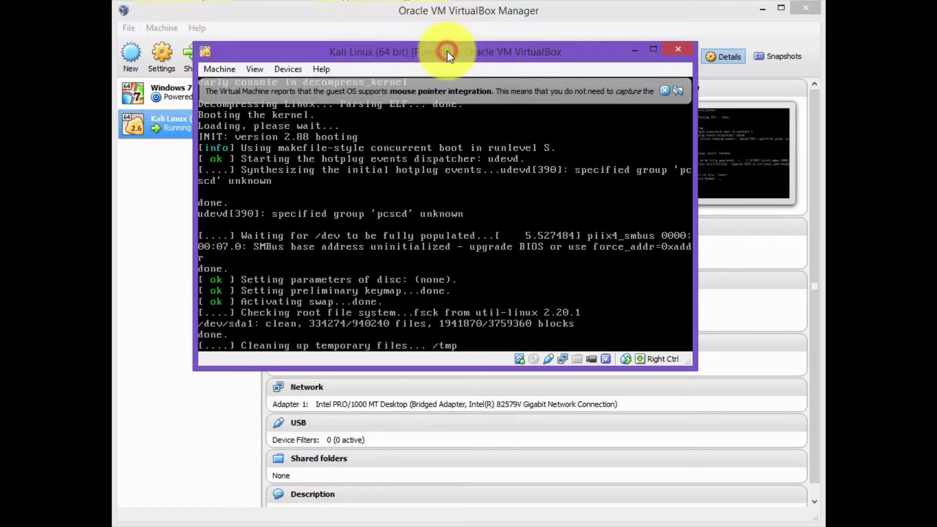
click(662, 91)
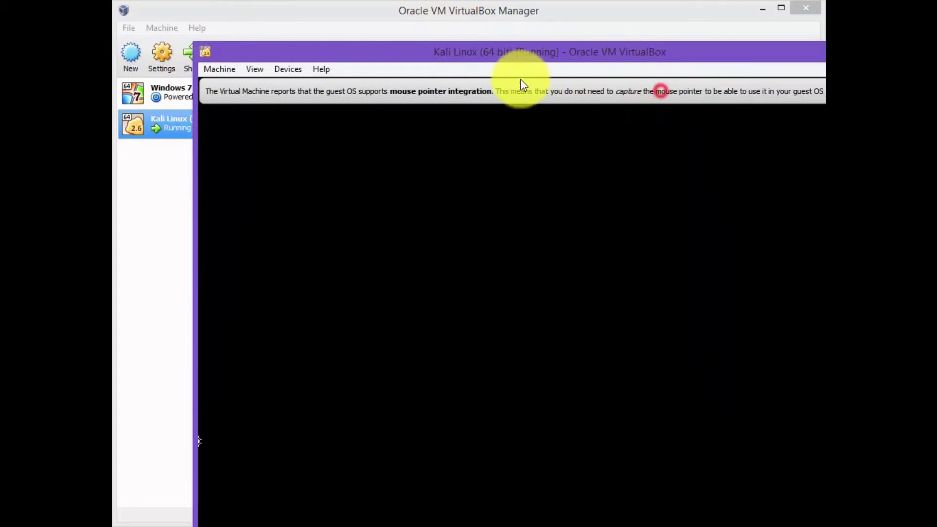
drag(505, 47, 432, 14)
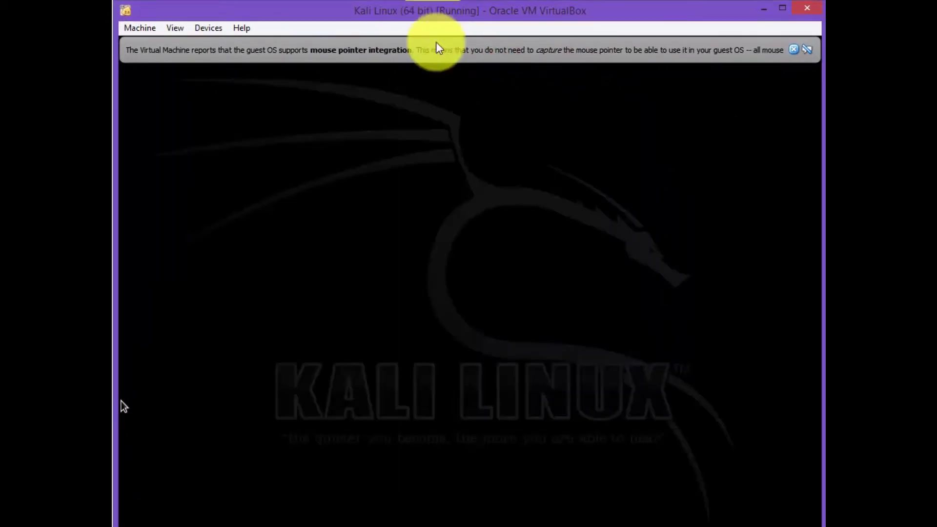
drag(595, 526, 595, 522)
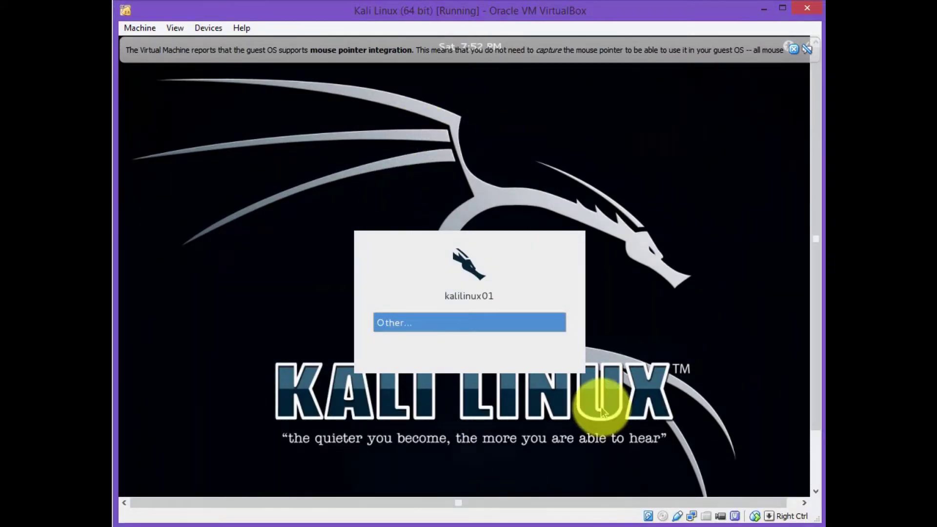
Log in to Kali as root with the root password.
click(397, 323)
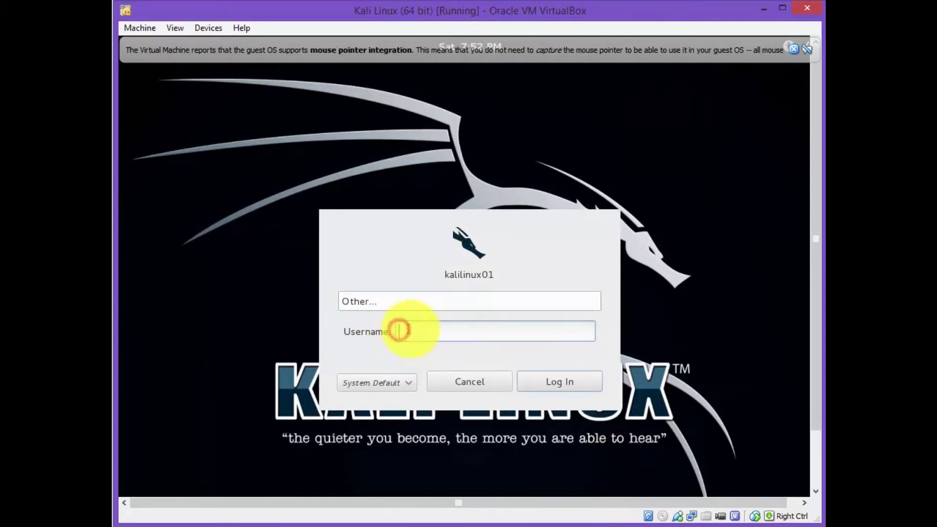
text(root)
click(559, 379)
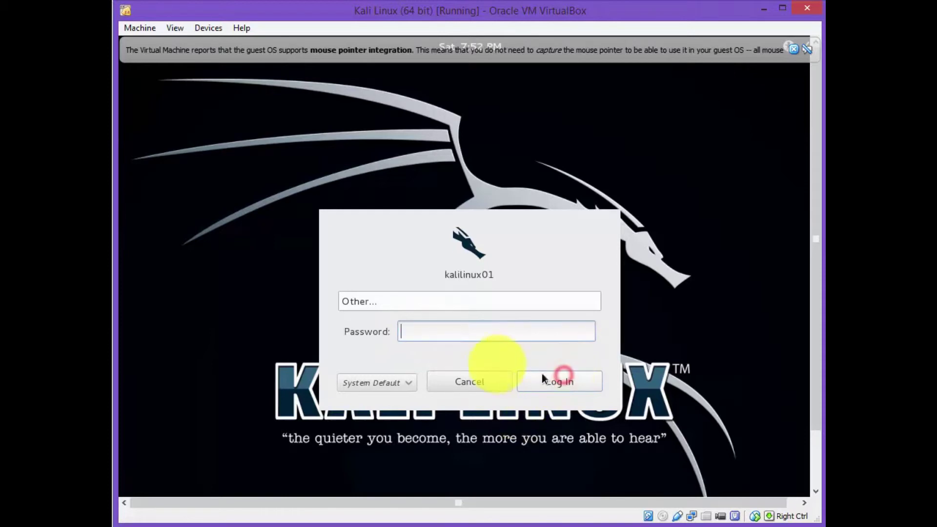
click(479, 333)
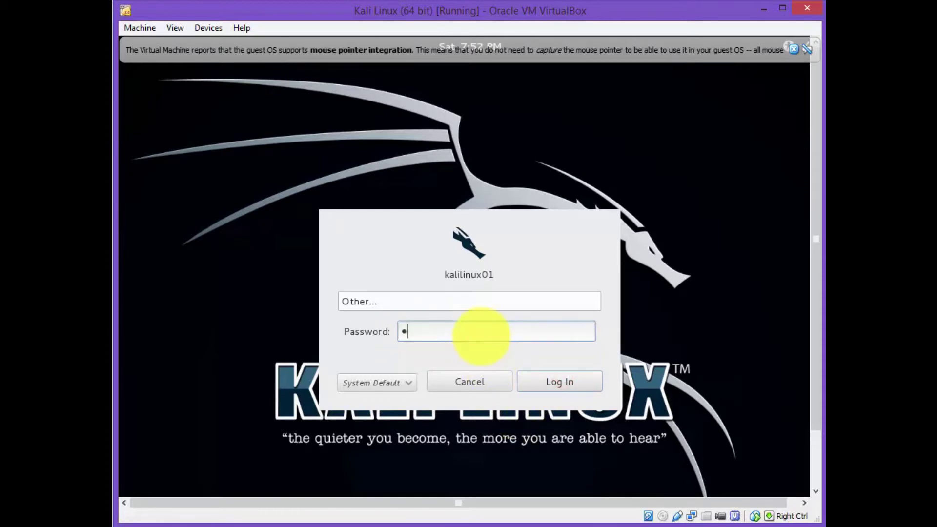
key(Return)
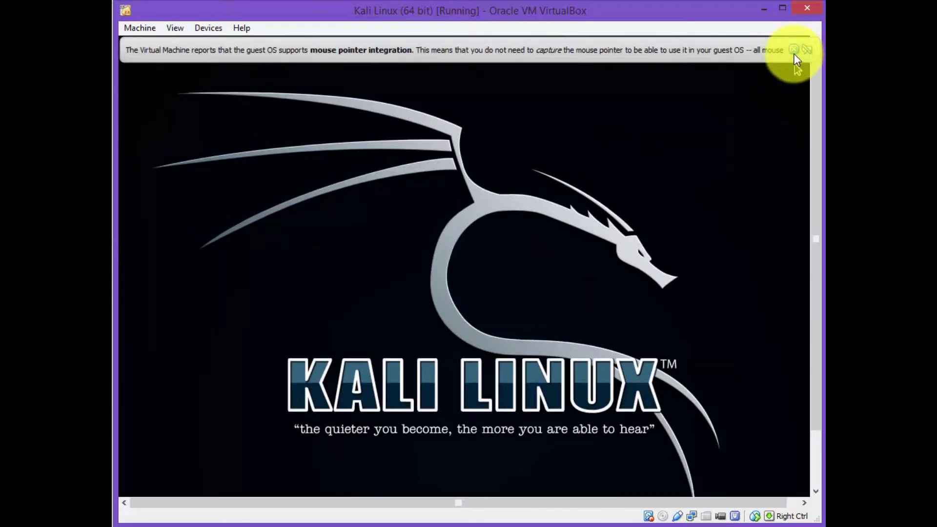
click(793, 50)
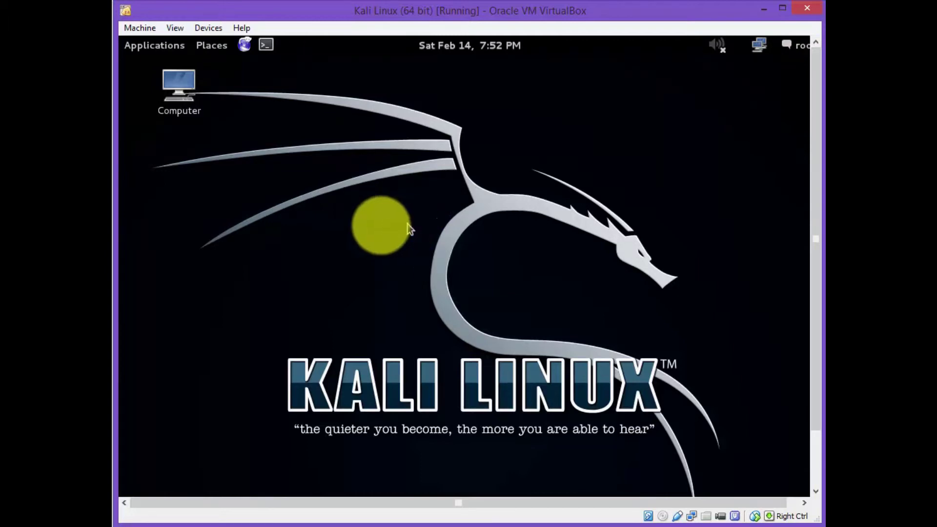
In a root terminal, run apt-get update, apt-get -y upgrade and apt-get -y install dkms.
click(165, 45)
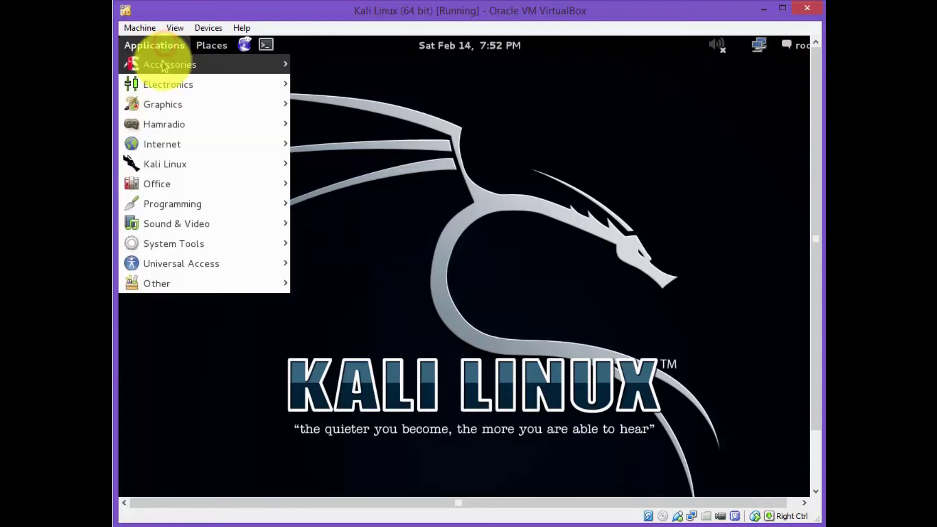
mouse_move(164, 63)
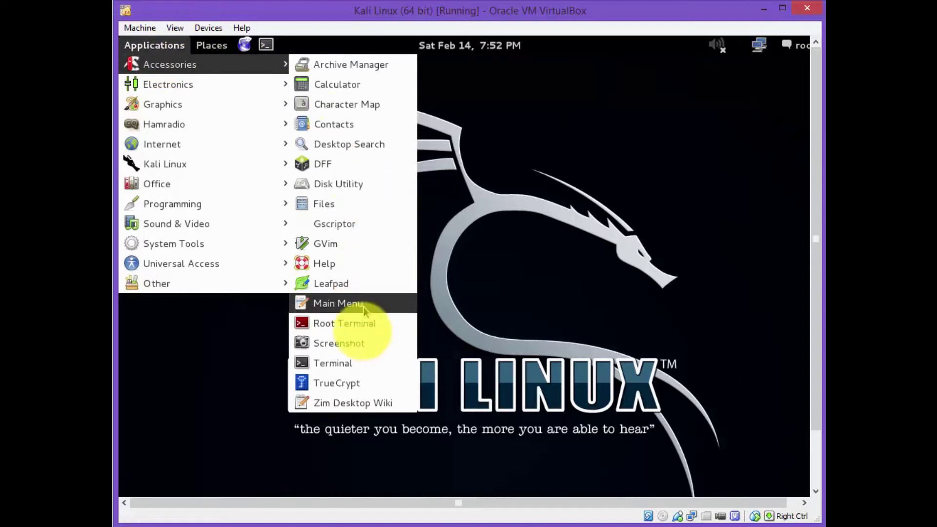
click(358, 360)
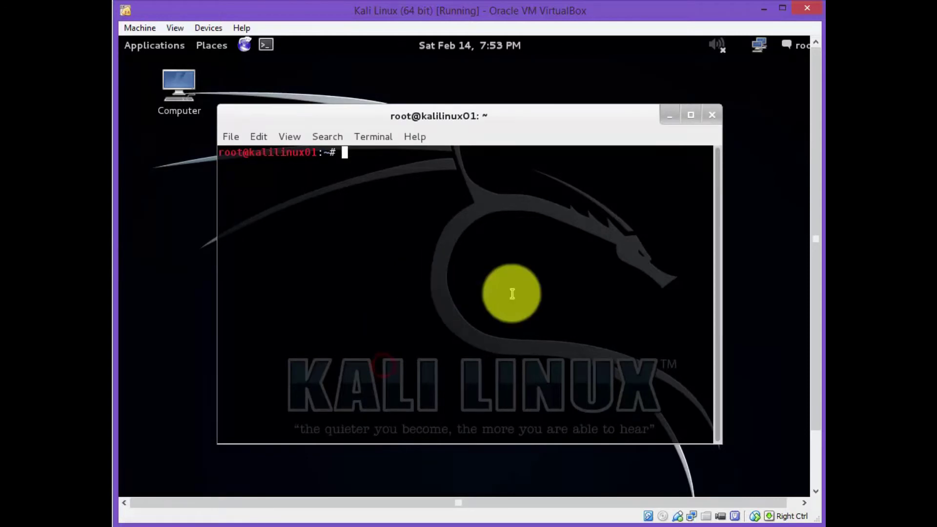
text(apt-get upda)
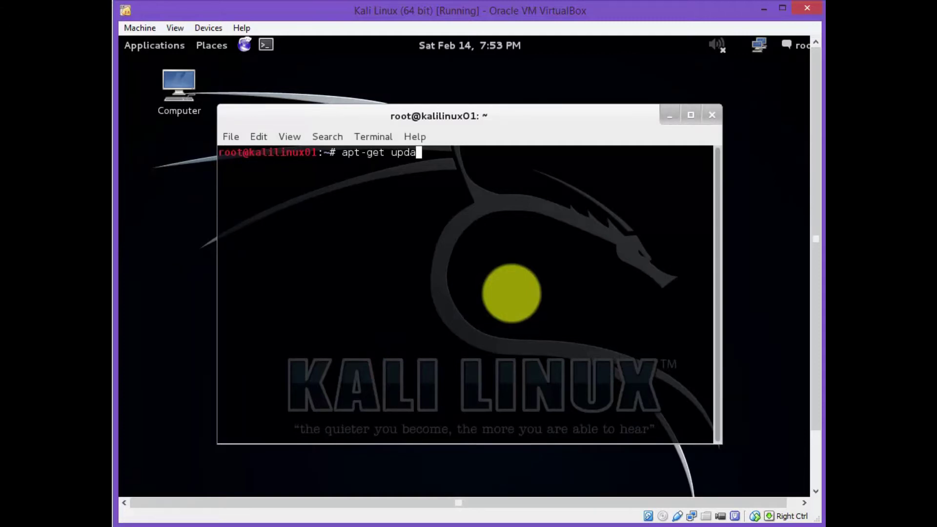
text(te && apt)
text(-get -)
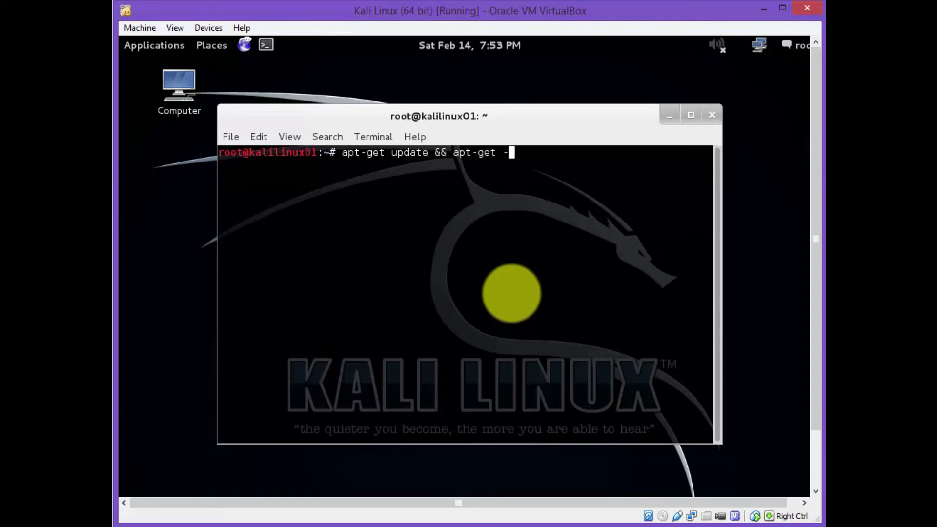
text(y upgrade)
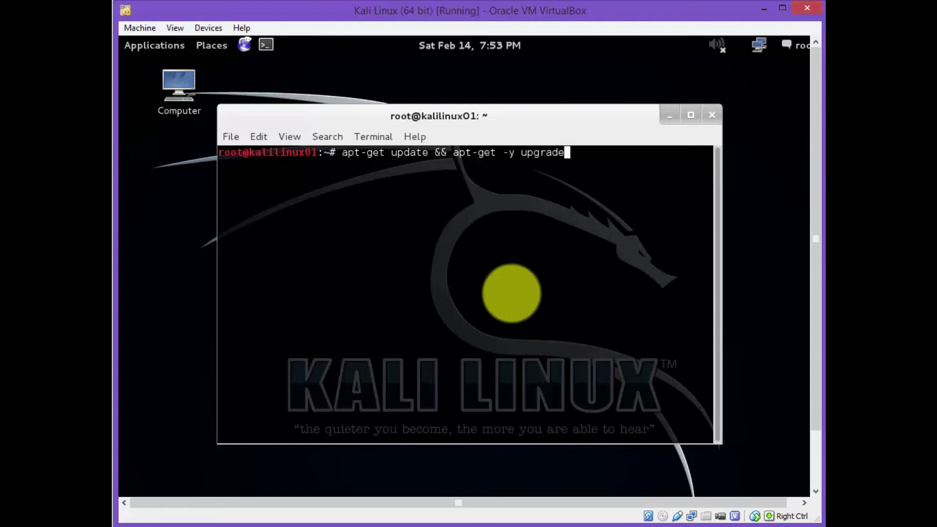
text( && apt-get)
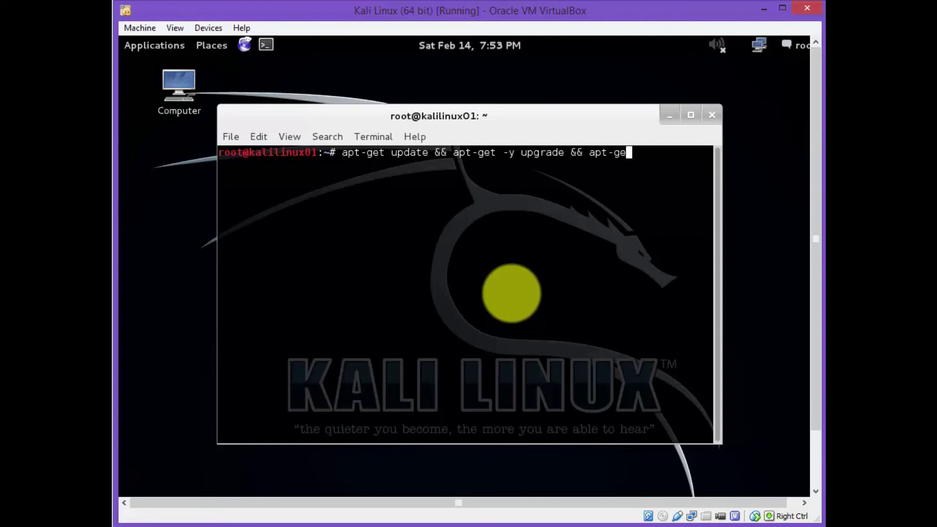
text( -y install)
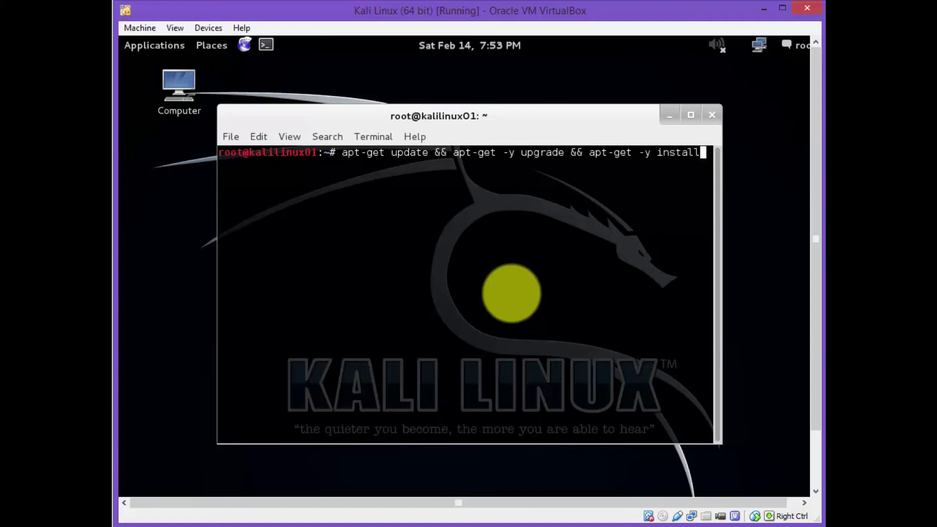
text( dkms)
key(Return)
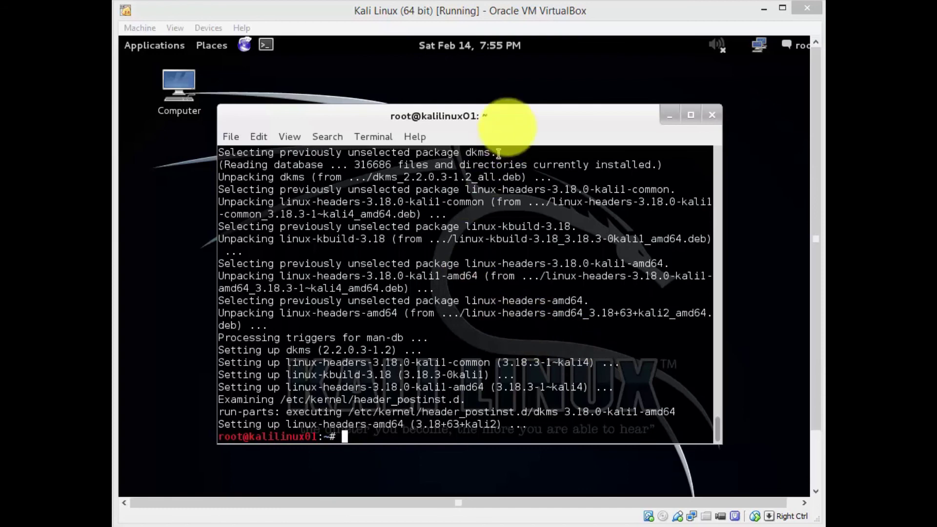
Shut down the Kali VM with the poweroff command.
click(511, 119)
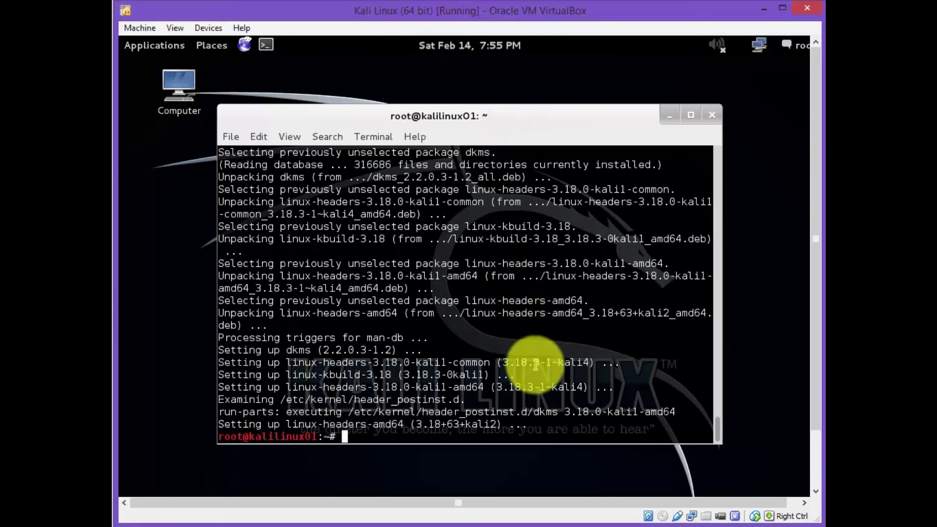
text(poweroff)
key(Return)
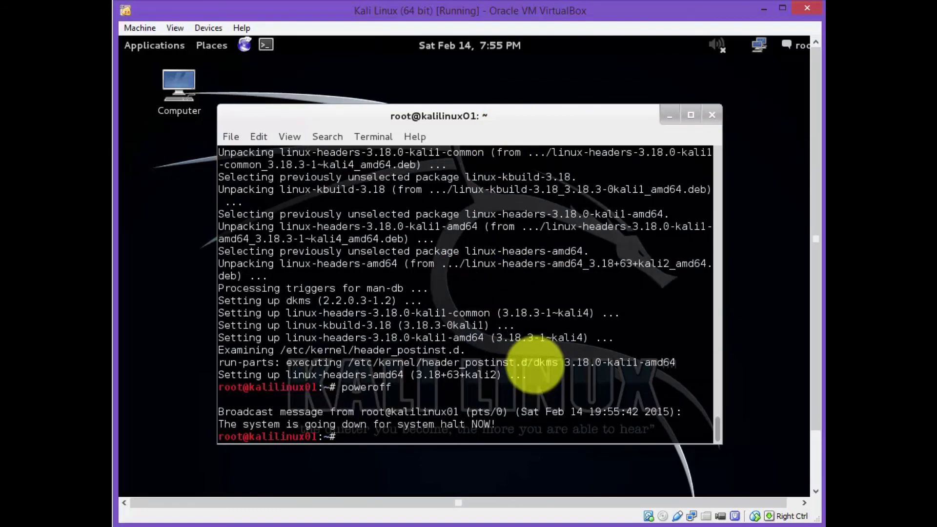